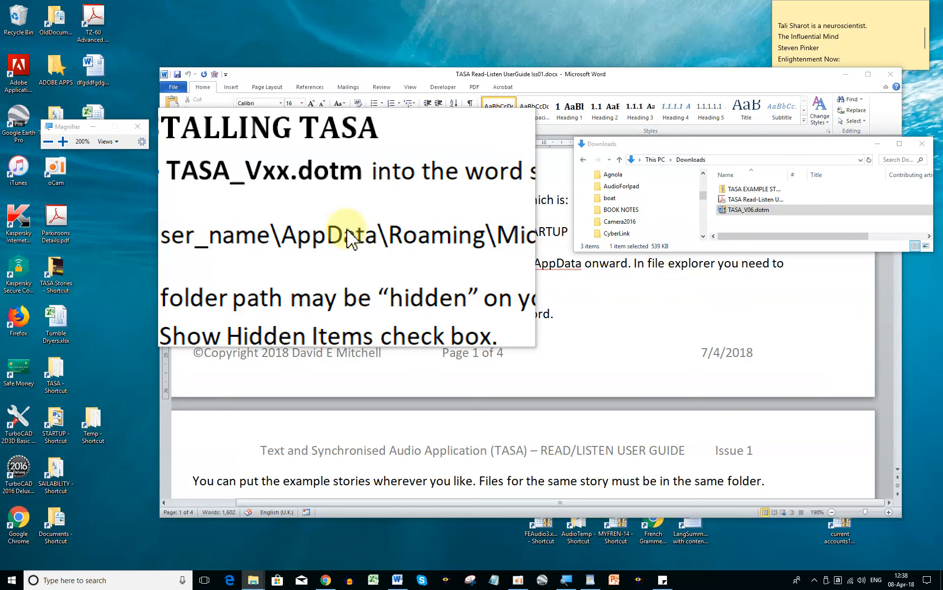
Review the user guide's sections on getting the files from Dropbox and installing TASA, ending at the startup folder path.
key("super+Escape")
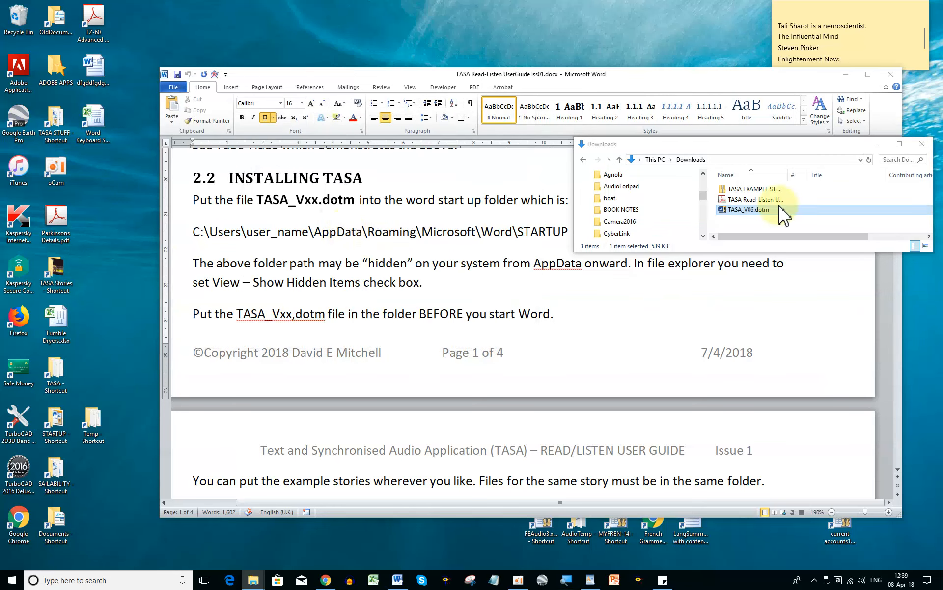
left_click(630, 87)
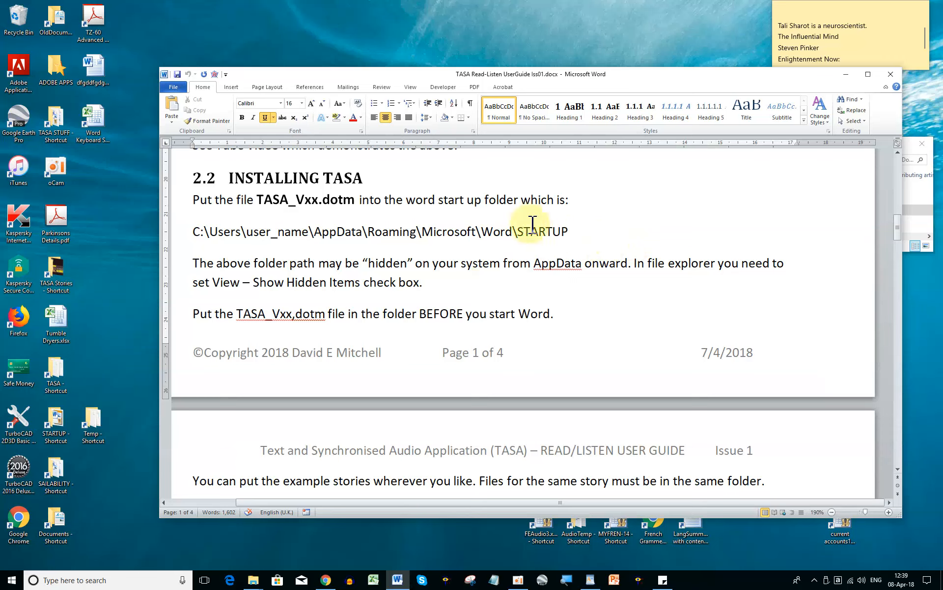
mouse_move(896, 233)
left_mouse_down()
mouse_move(897, 197)
mouse_move(898, 213)
left_mouse_up()
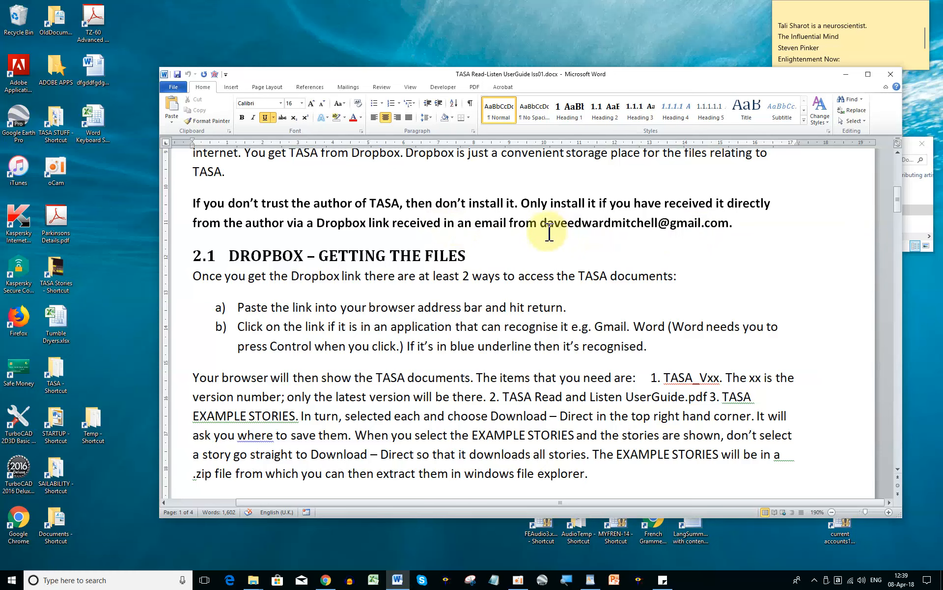
left_click_drag(900, 203, 898, 210)
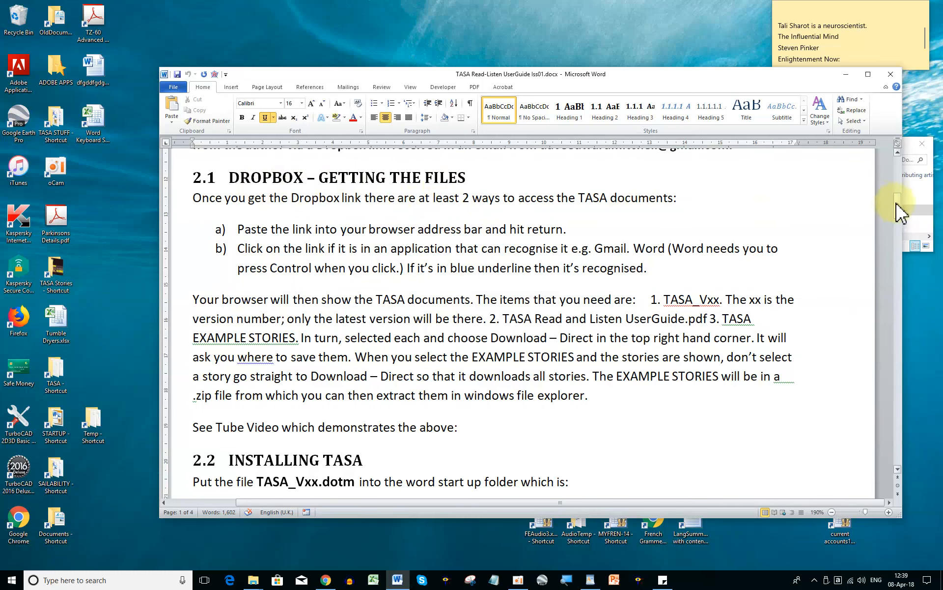
left_click_drag(897, 204, 898, 211)
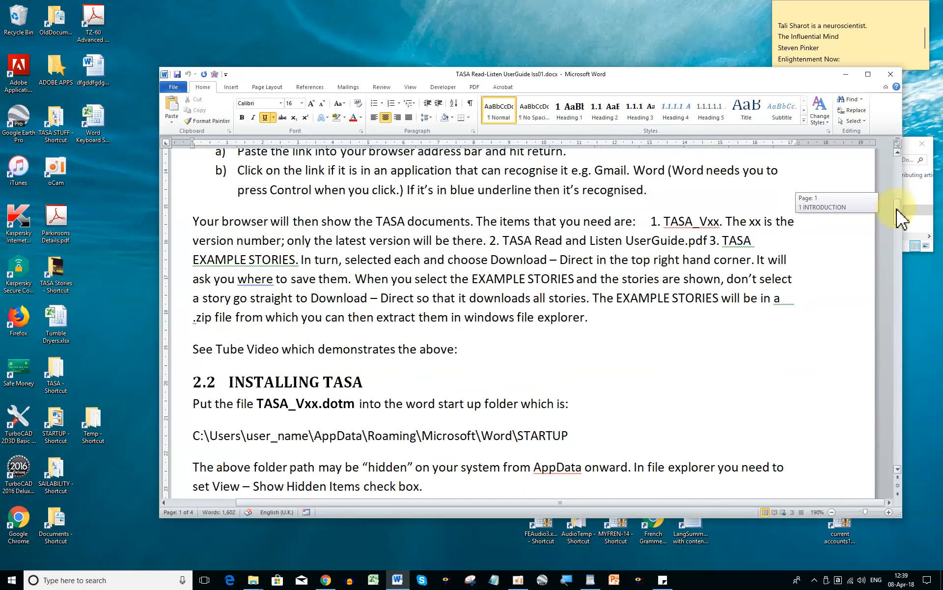
left_click_drag(897, 210, 897, 217)
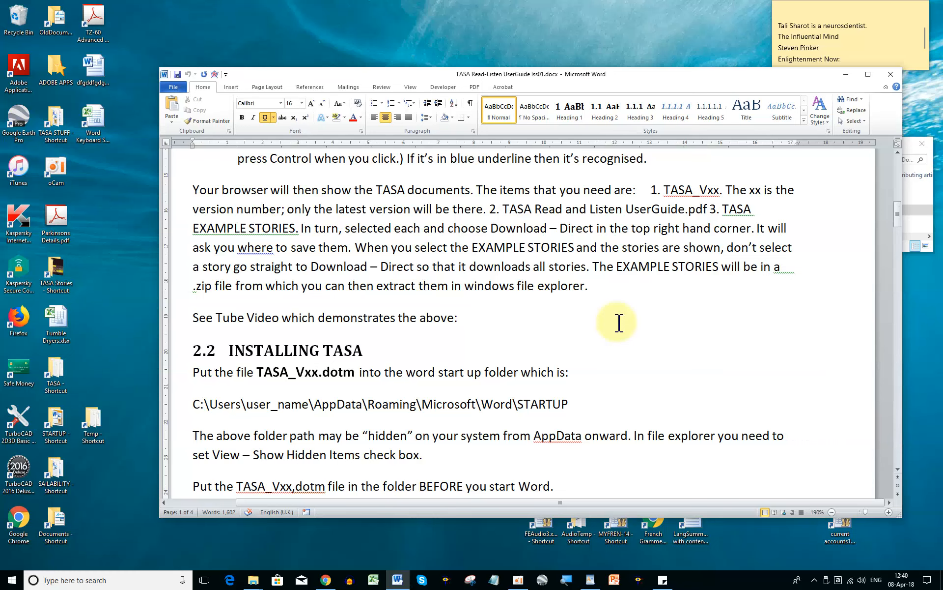
left_click_drag(897, 220, 896, 212)
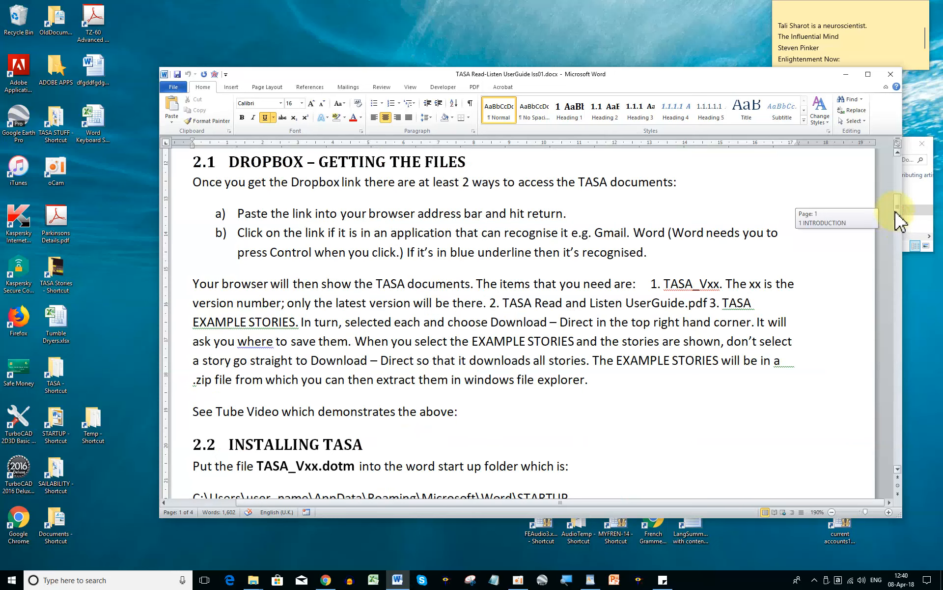
mouse_move(901, 221)
left_mouse_down()
mouse_move(899, 212)
mouse_move(903, 232)
mouse_move(885, 270)
mouse_move(880, 217)
mouse_move(877, 232)
left_mouse_up()
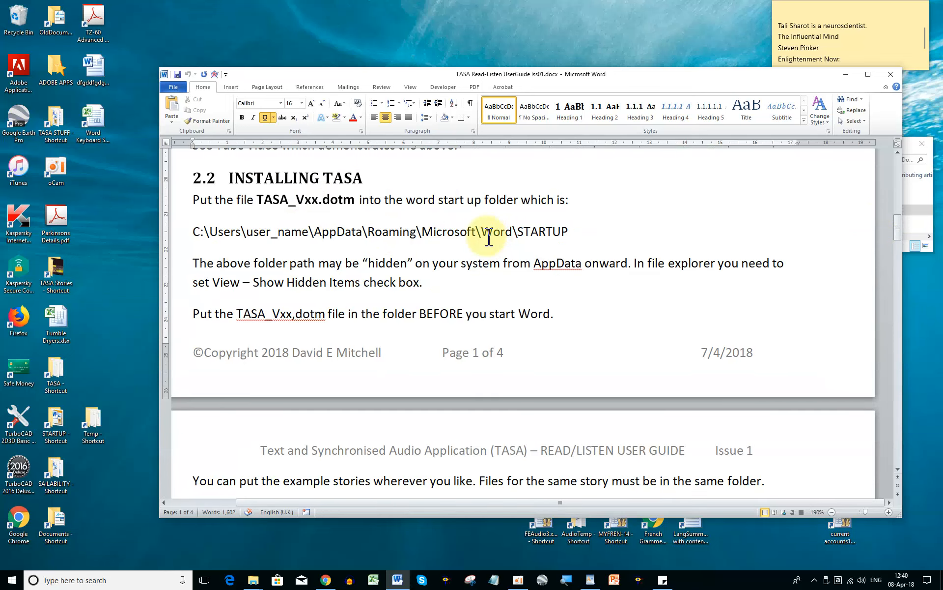
Open a new File Explorer window and place it just beneath the startup folder path in the guide.
key("super+e")
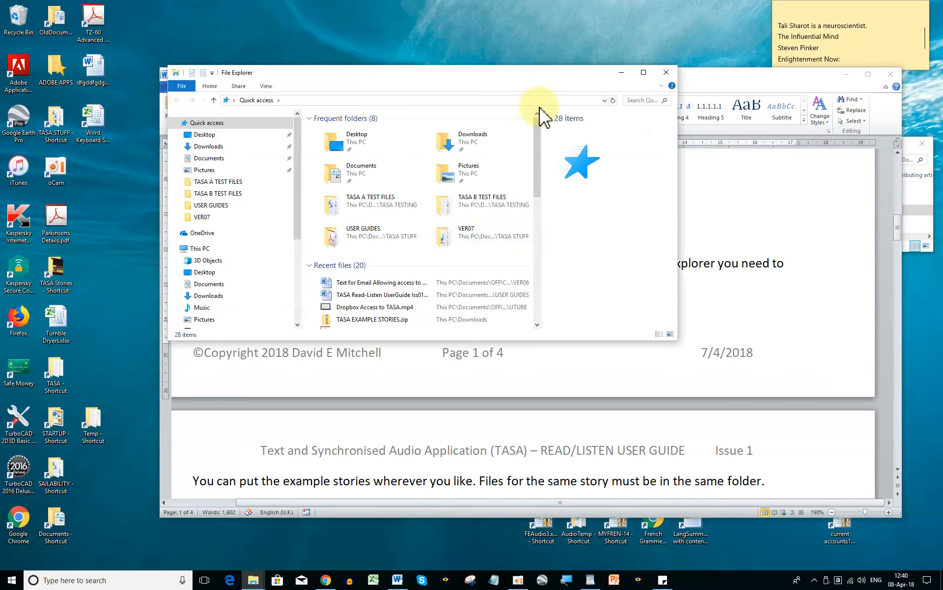
left_click_drag(297, 186, 298, 224)
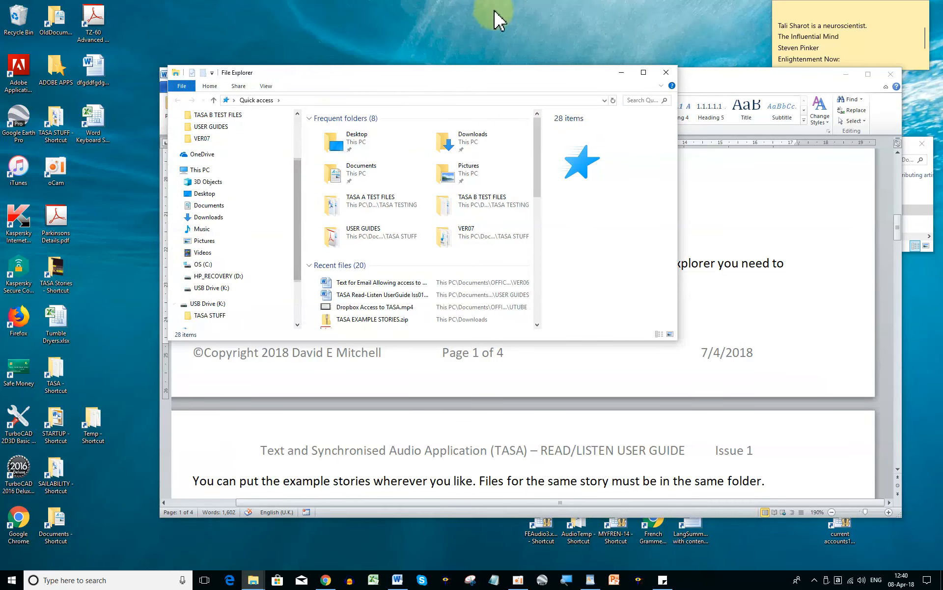
left_click_drag(469, 73, 557, 259)
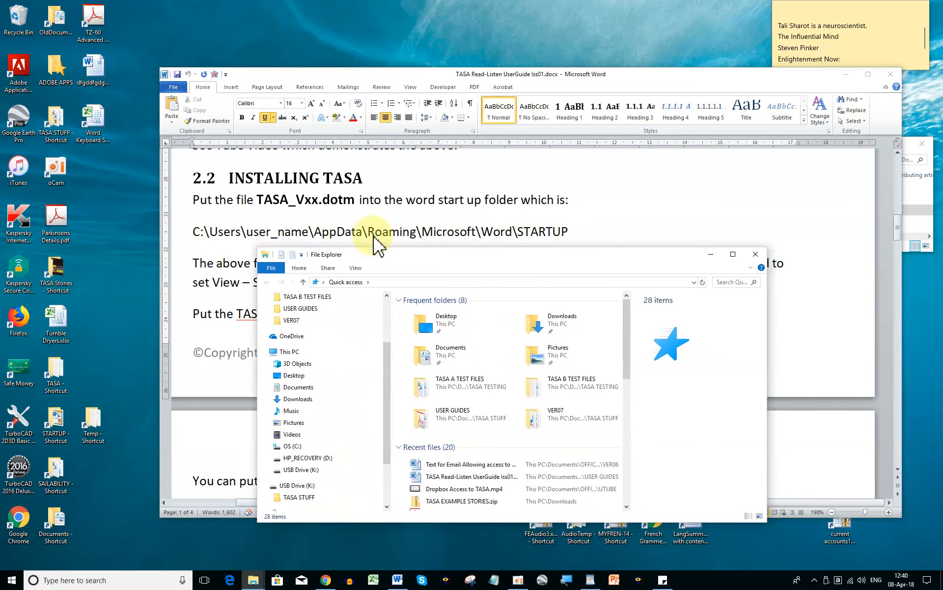
left_click_drag(372, 256, 305, 254)
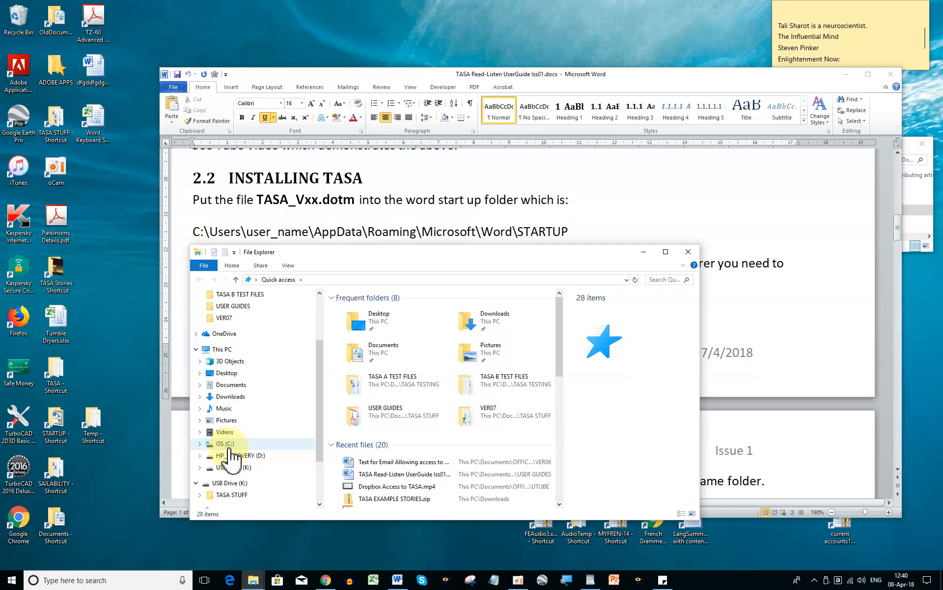
Open the Users folder on the OS (C:) drive and magnify its path and contents.
key("super+plus")
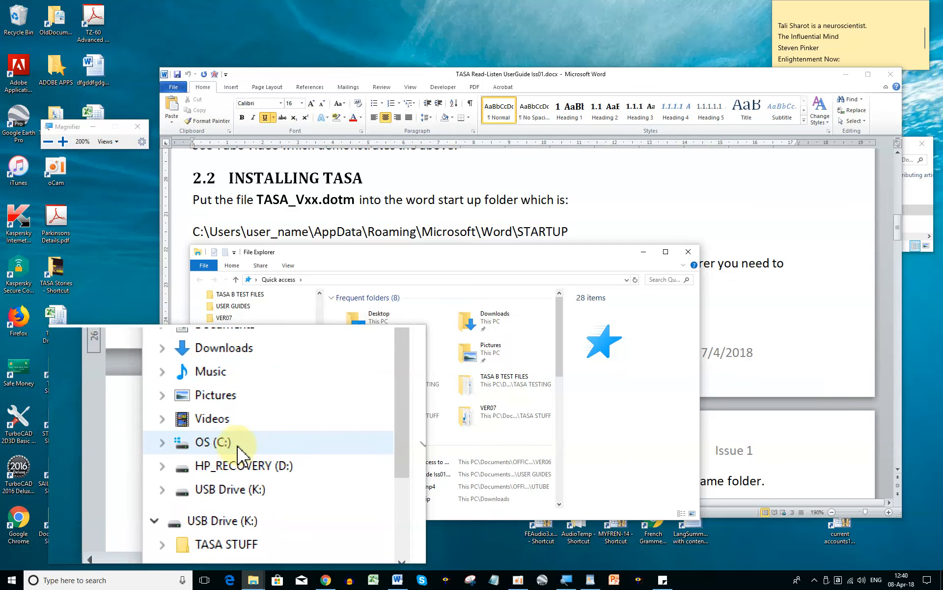
left_click(237, 445)
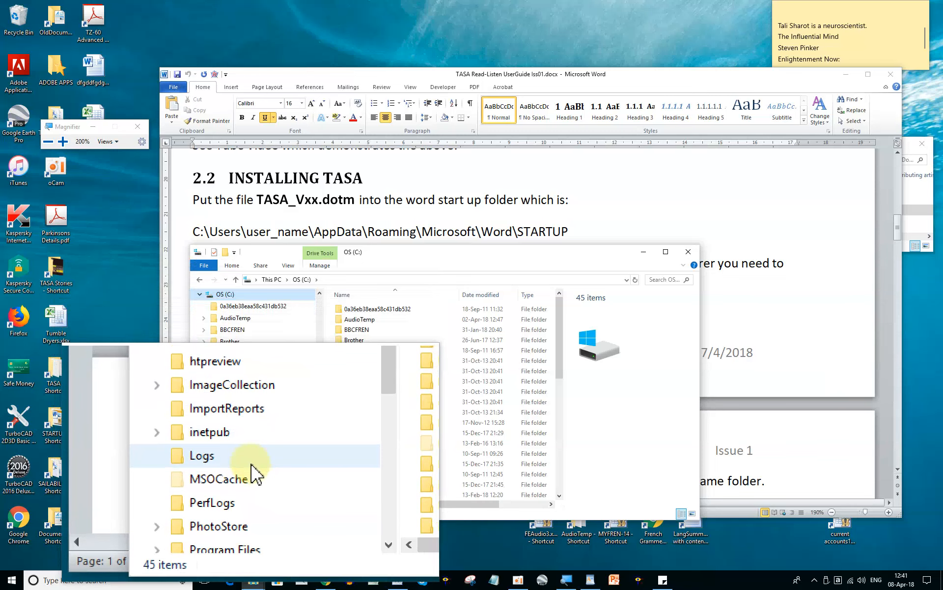
key("super+Escape")
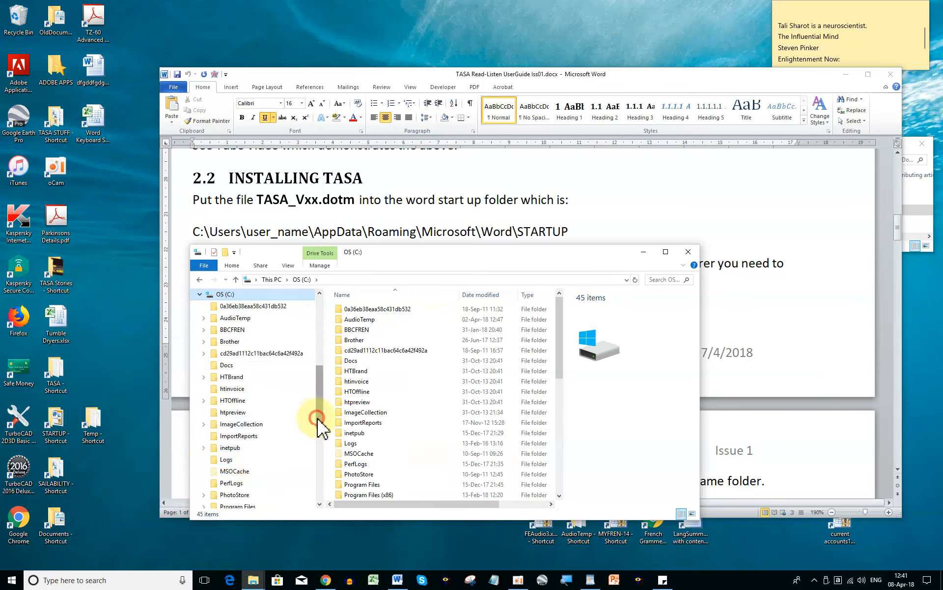
scroll(315, 433, "down", 1)
left_click_drag(316, 428, 316, 459)
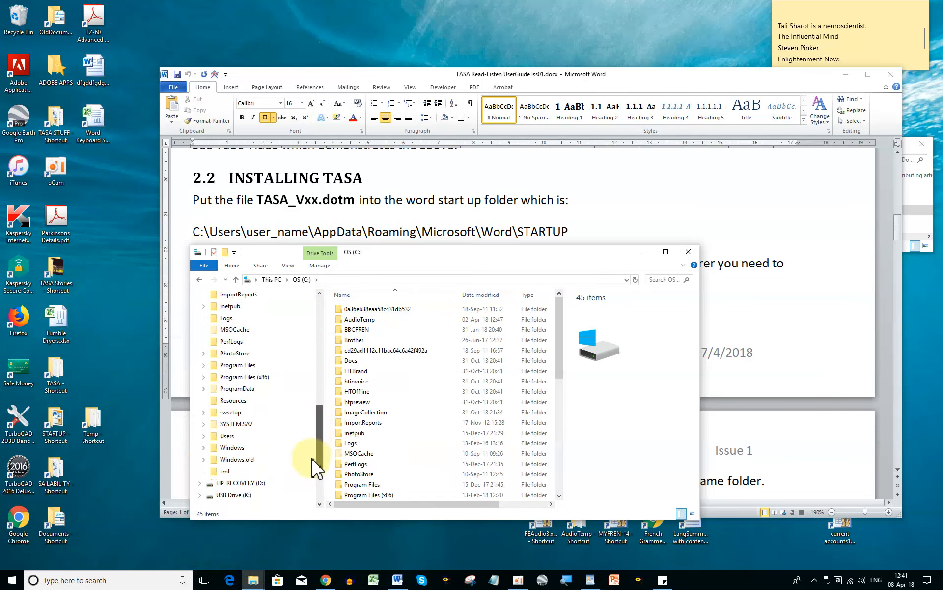
left_click(222, 437)
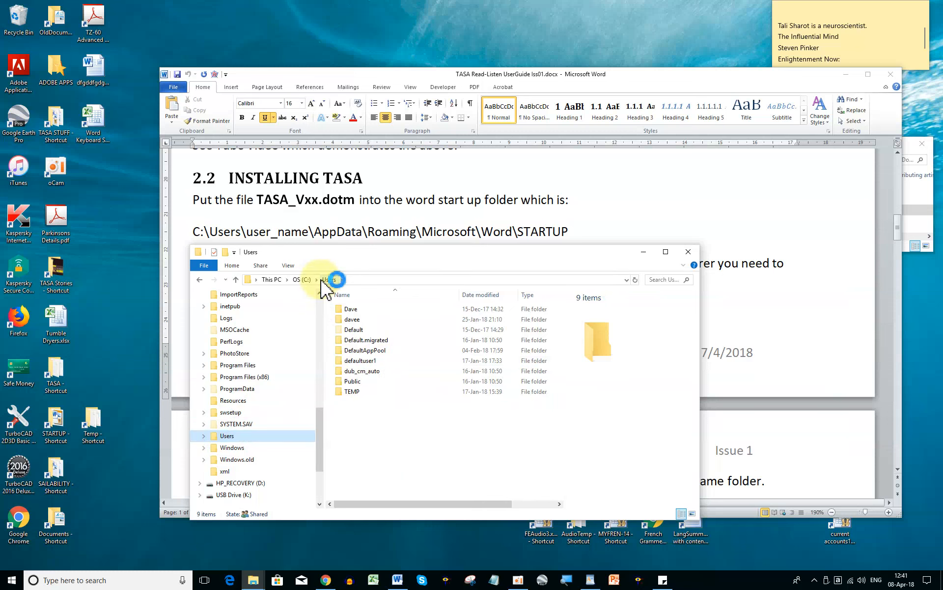
key("super+plus")
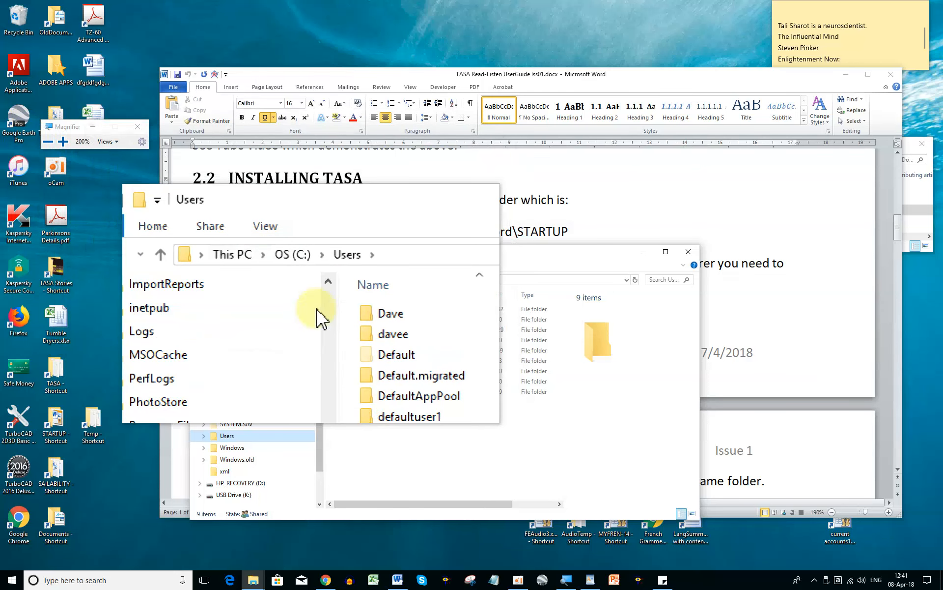
key("super+Escape")
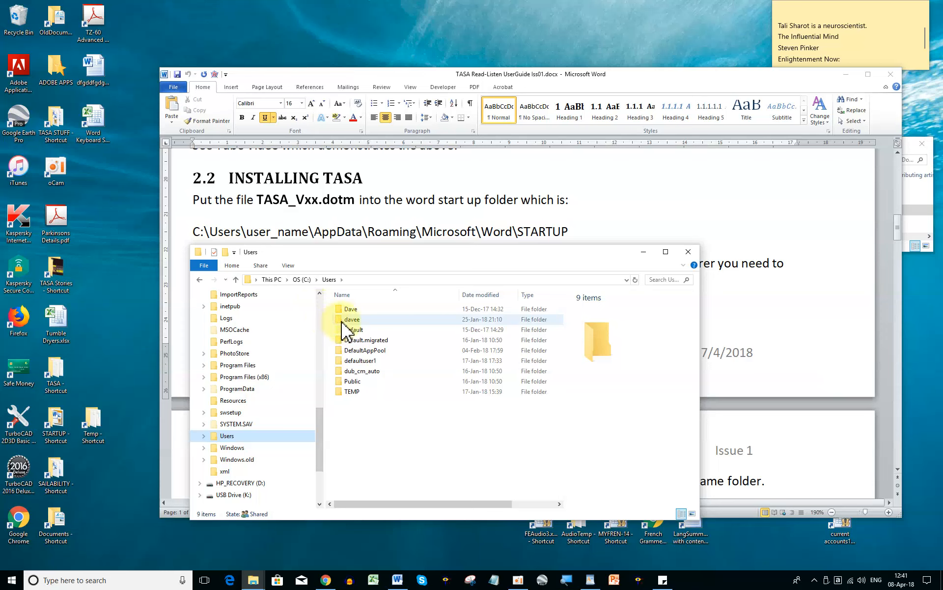
Open the AppData folder inside the account's own user folder, using the magnifier to pick out the folders.
key("super+plus")
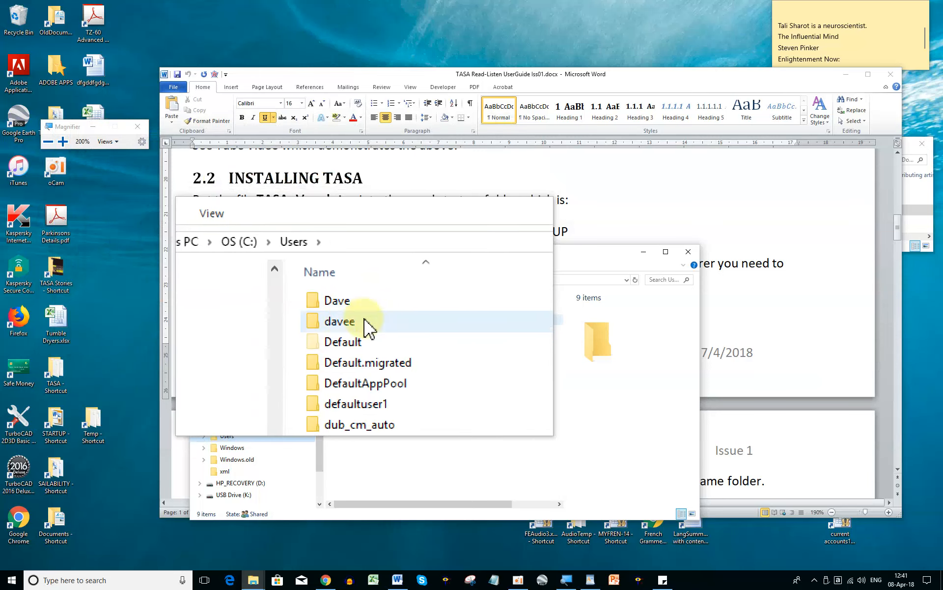
left_click(339, 324)
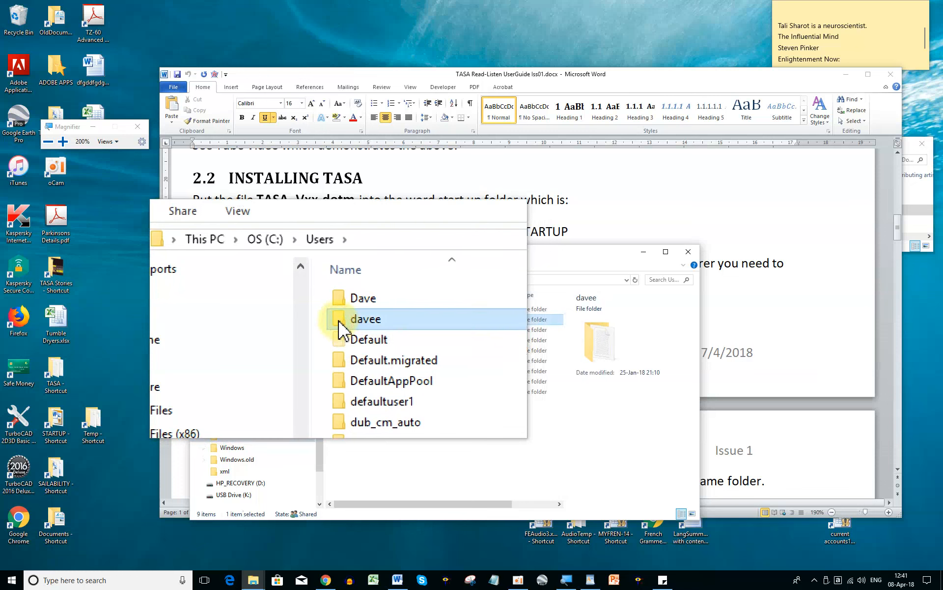
double_click(339, 325)
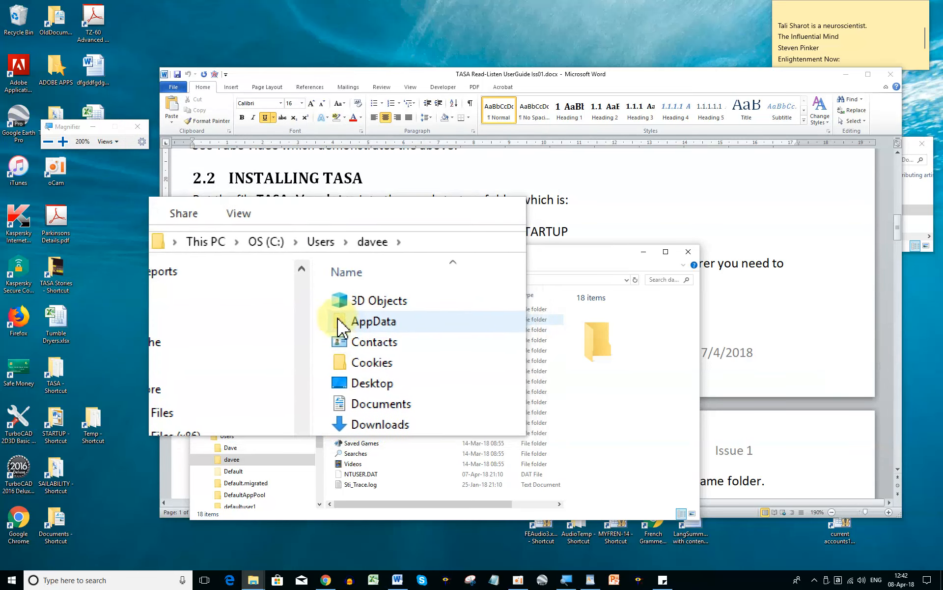
double_click(339, 326)
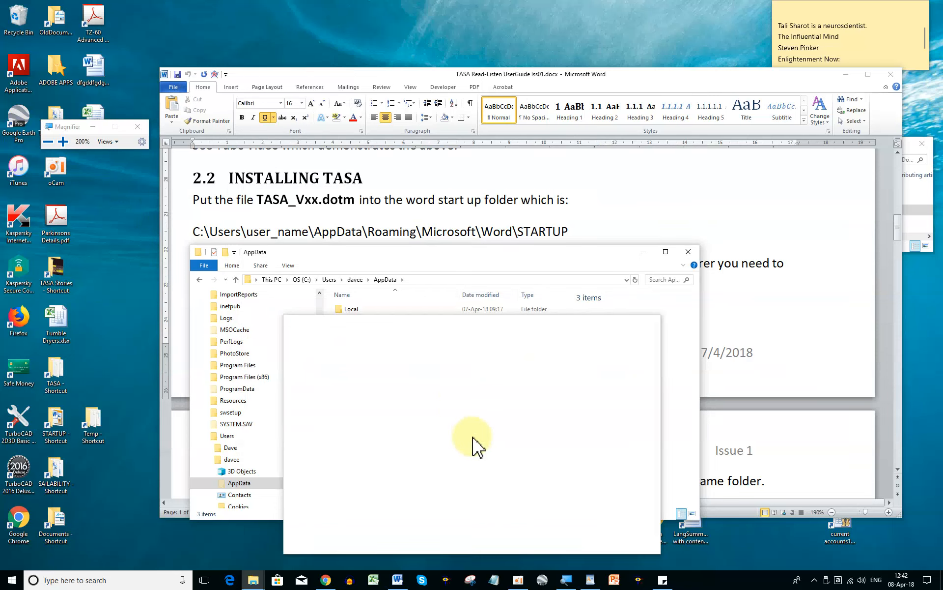
key("super+Escape")
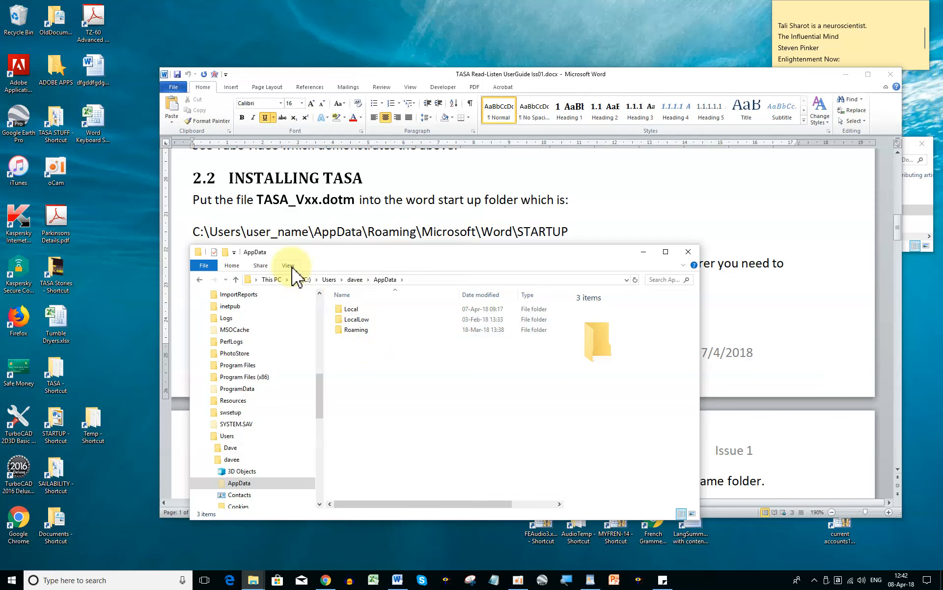
Check the Hidden items setting in File Explorer's view options under magnification.
key("super+plus")
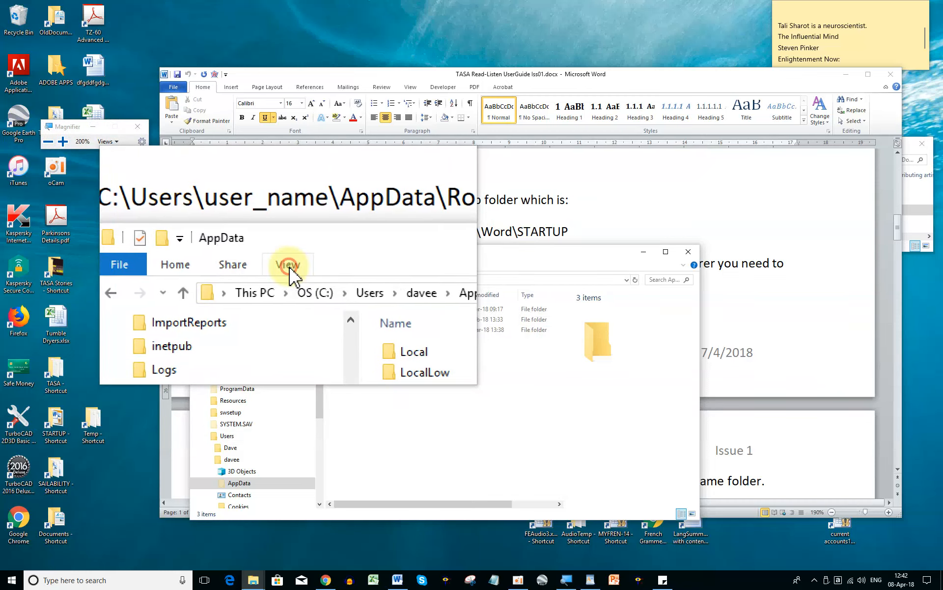
left_click(288, 269)
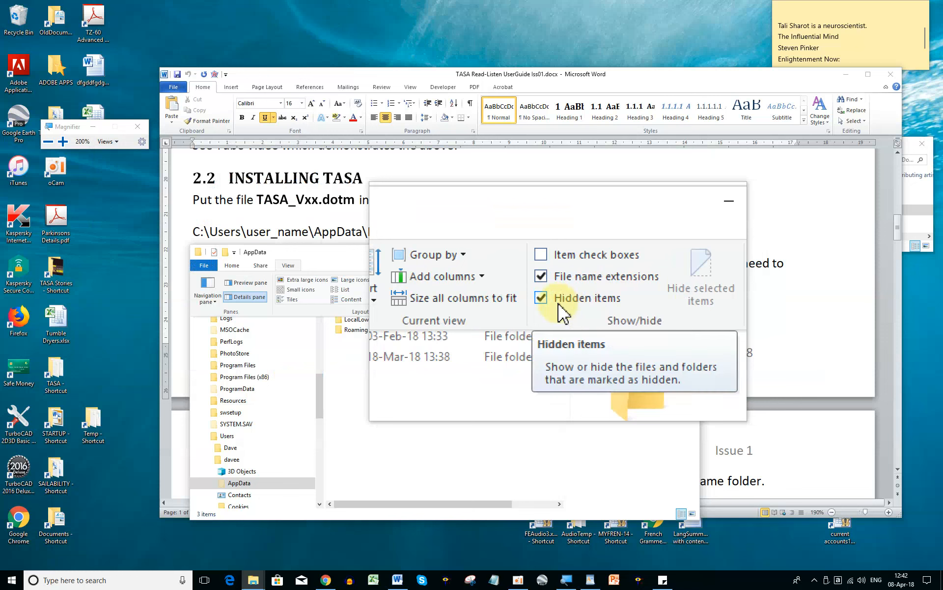
key("super+Escape")
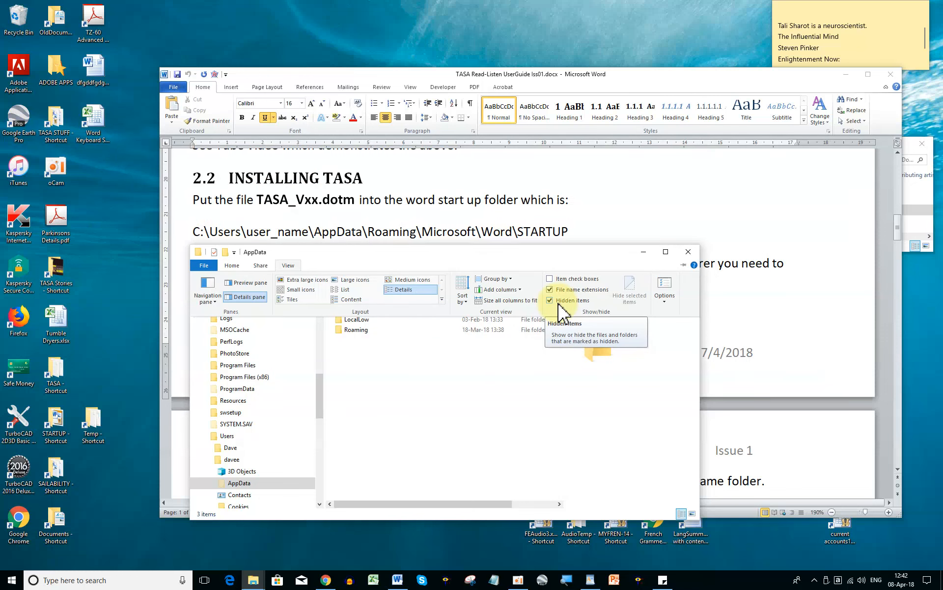
left_click(589, 456)
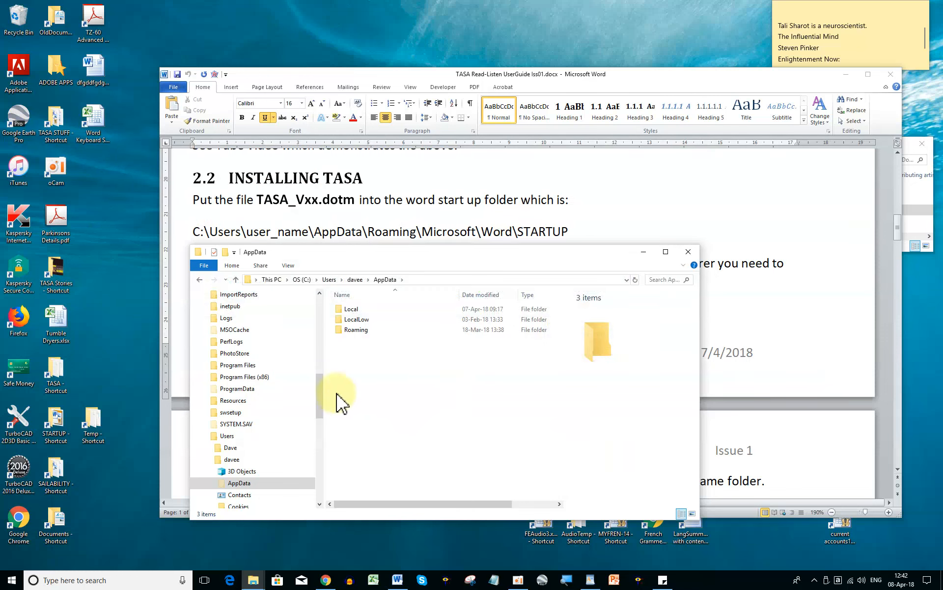
Open the STARTUP folder by going from AppData through Roaming, Microsoft and Word.
double_click(347, 330)
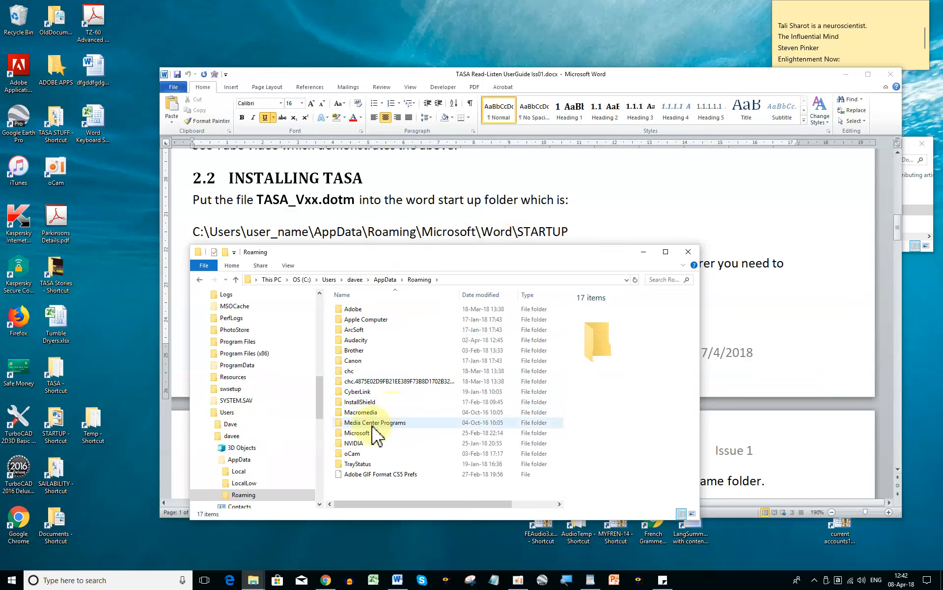
double_click(339, 433)
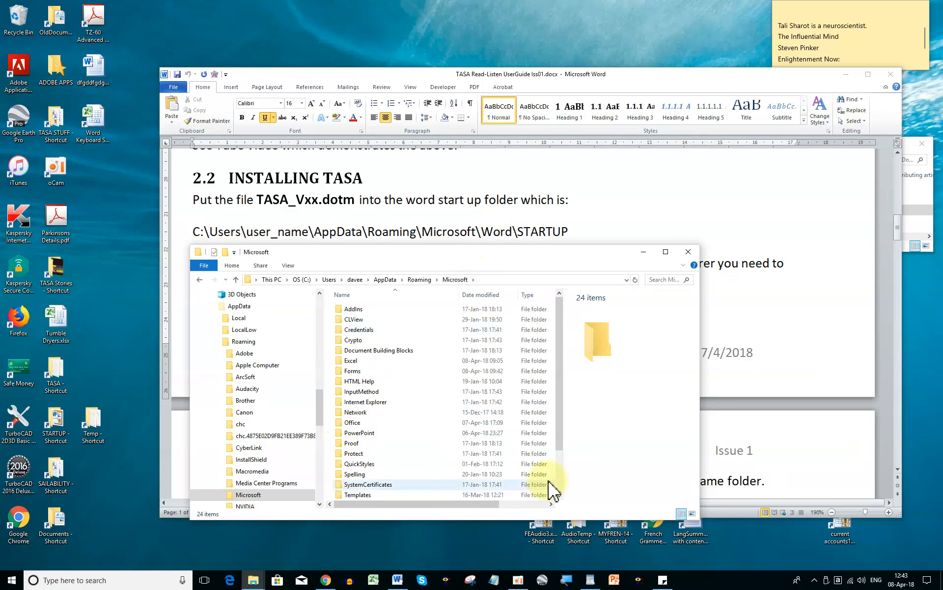
left_click_drag(560, 436, 559, 489)
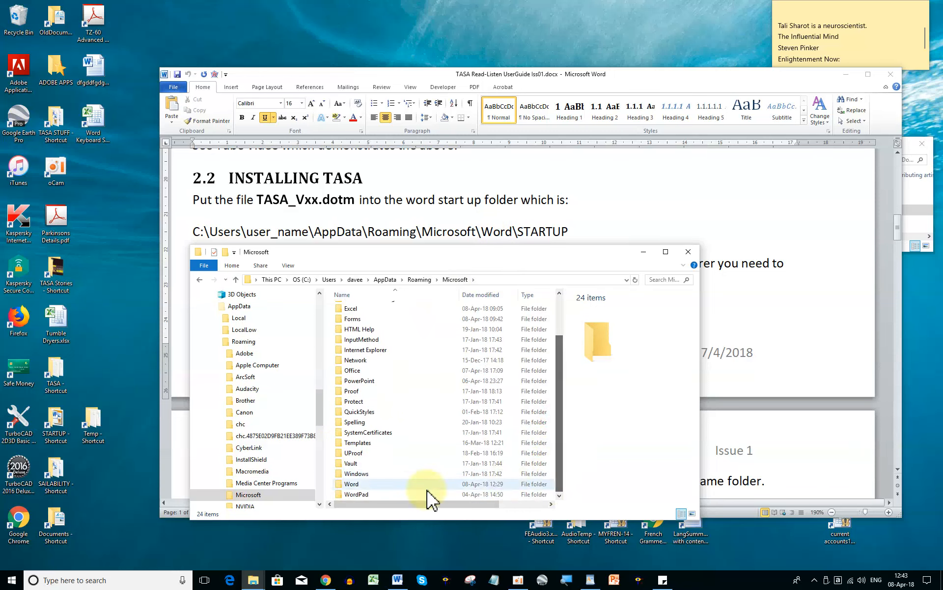
double_click(351, 486)
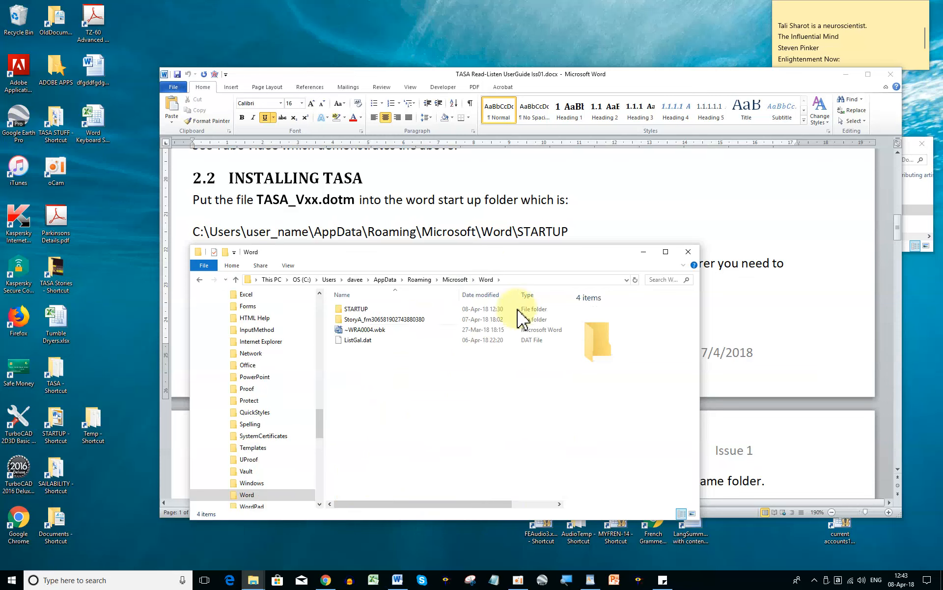
double_click(344, 309)
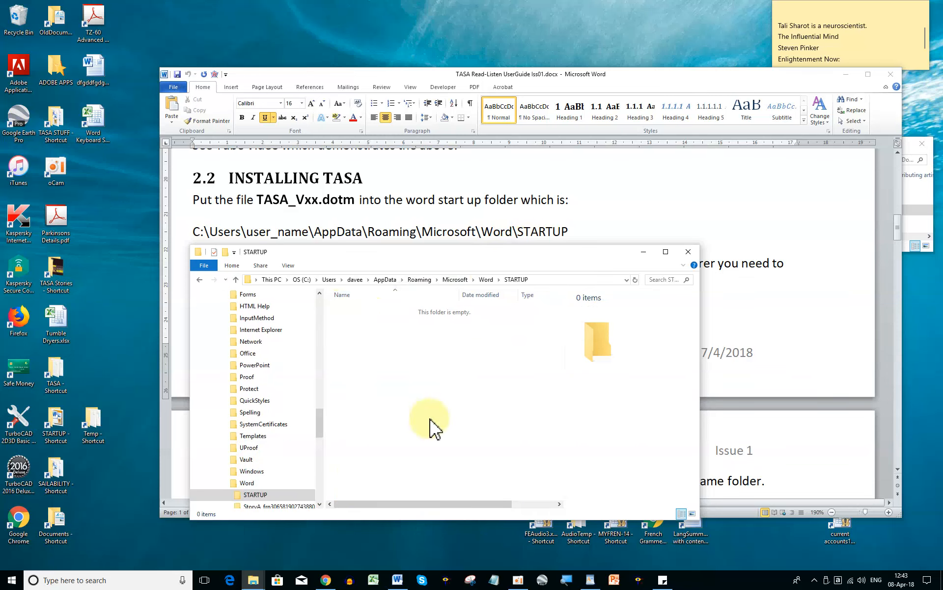
Shorten the STARTUP folder window, move it below the guide's hidden-folder note, and magnify its folder path.
left_click_drag(694, 516, 690, 483)
left_click_drag(410, 251, 435, 298)
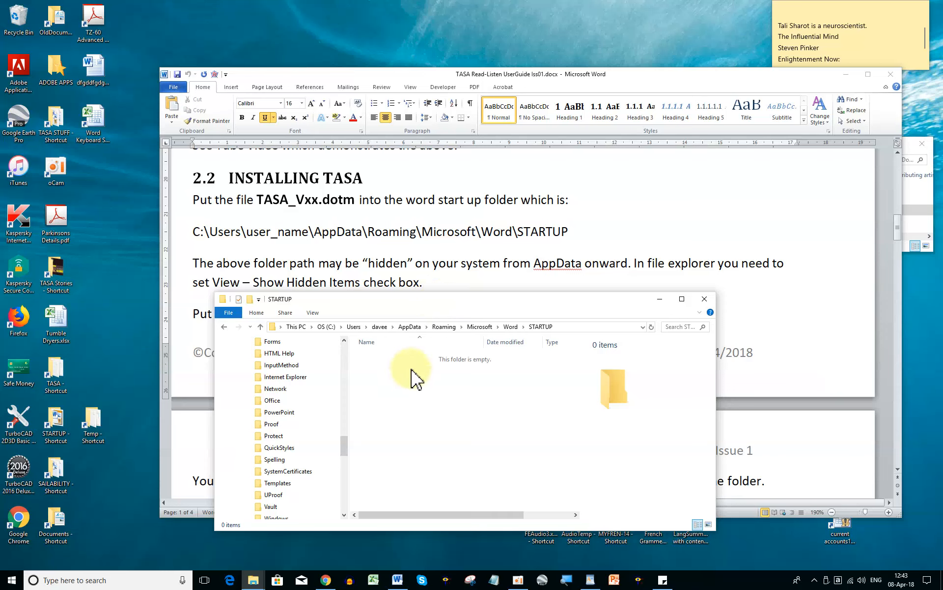
key("super+plus")
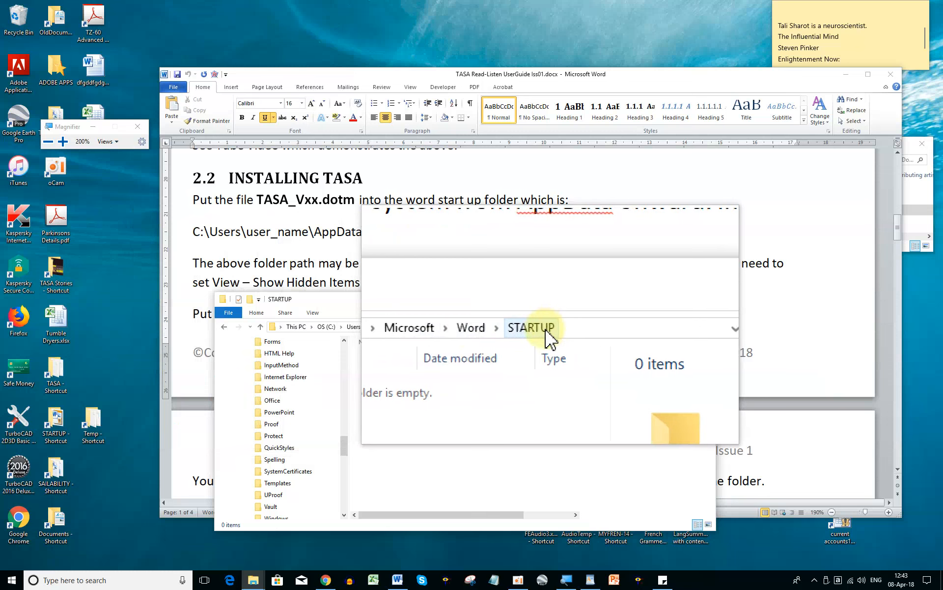
Bring the Downloads window forward and copy TASA_V06.dotm from it into the STARTUP folder.
key("super+Escape")
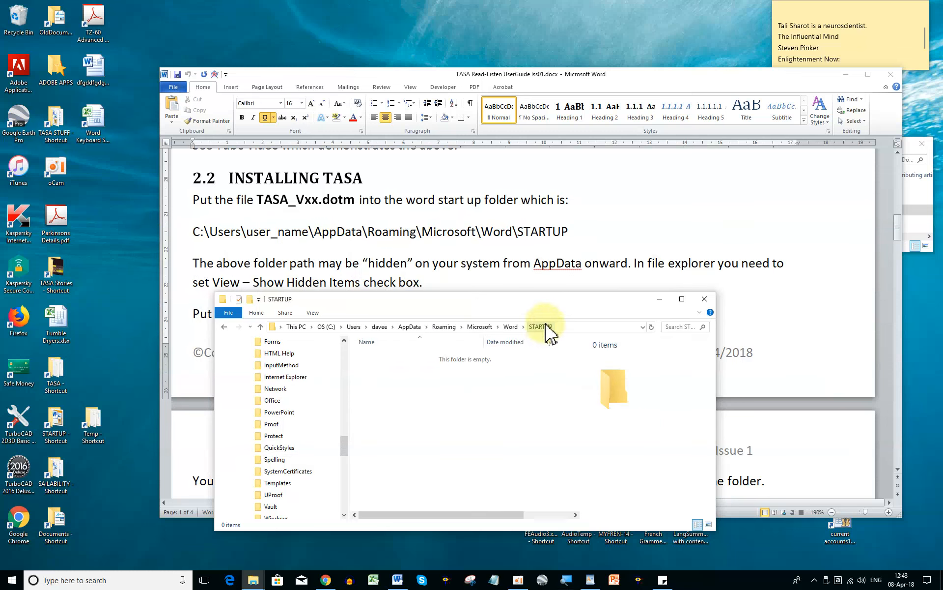
left_click(909, 229)
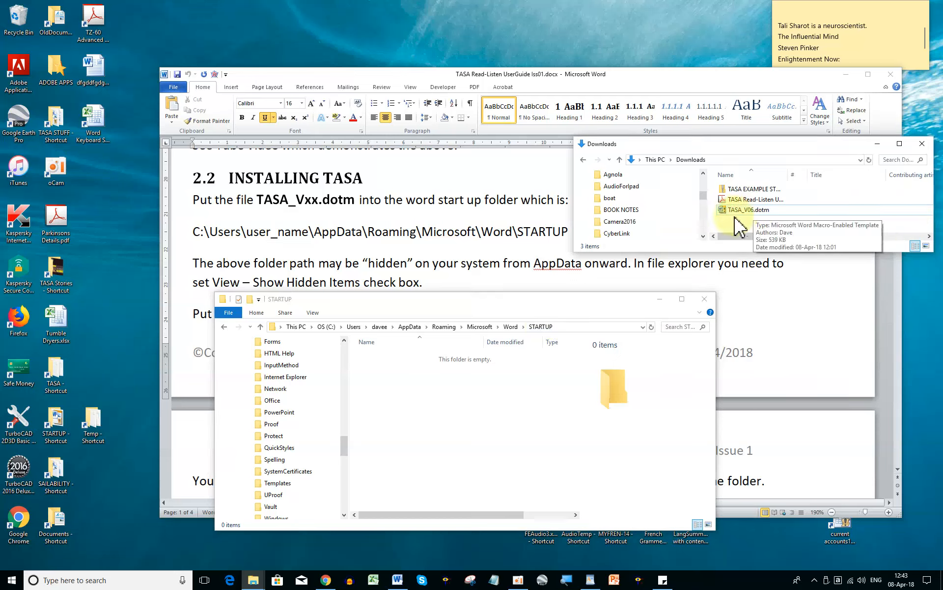
left_click_drag(609, 294, 609, 291)
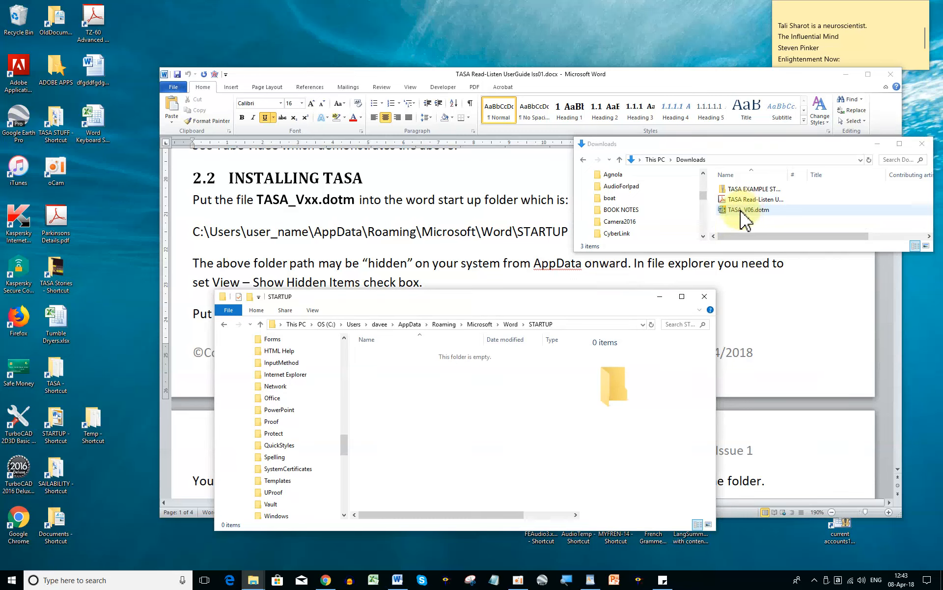
left_click_drag(741, 212, 416, 408)
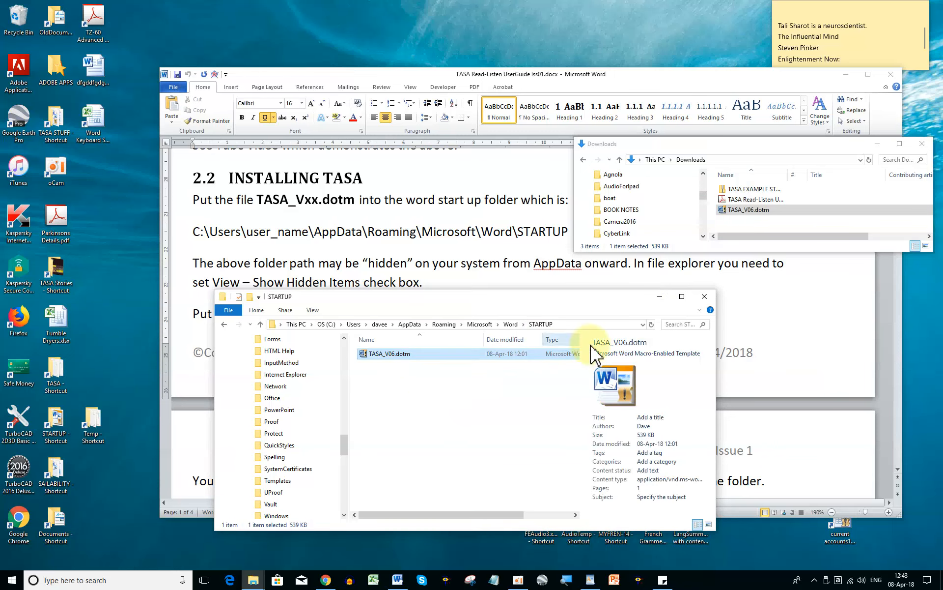
Close the TASA user guide, restart Word with a blank document, and reposition its window.
left_click(697, 78)
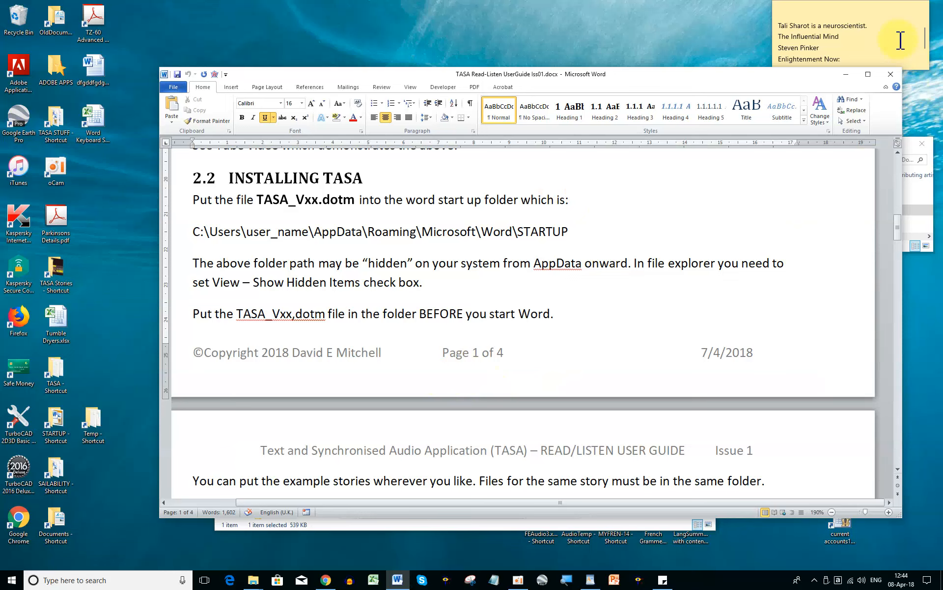
left_click(890, 74)
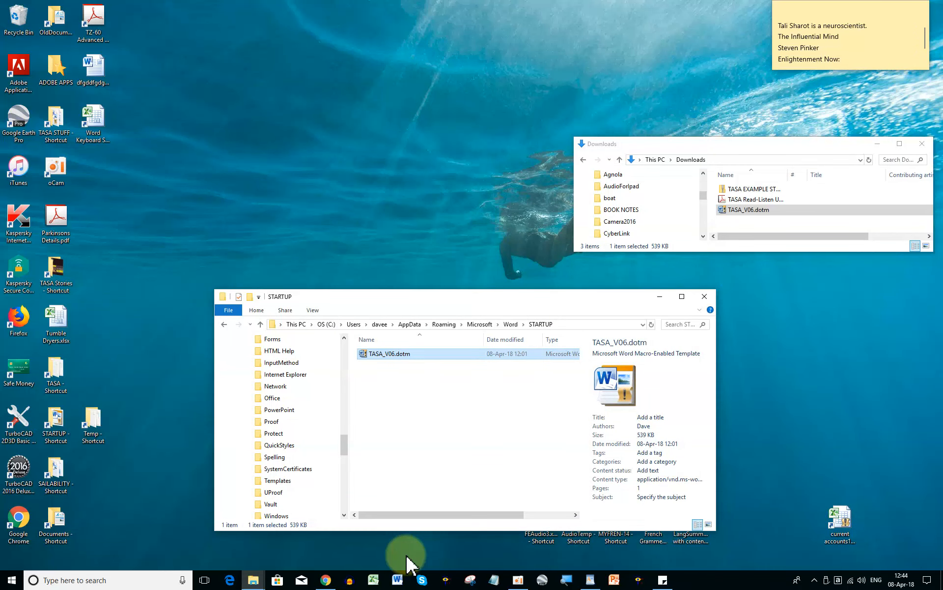
left_click(402, 581)
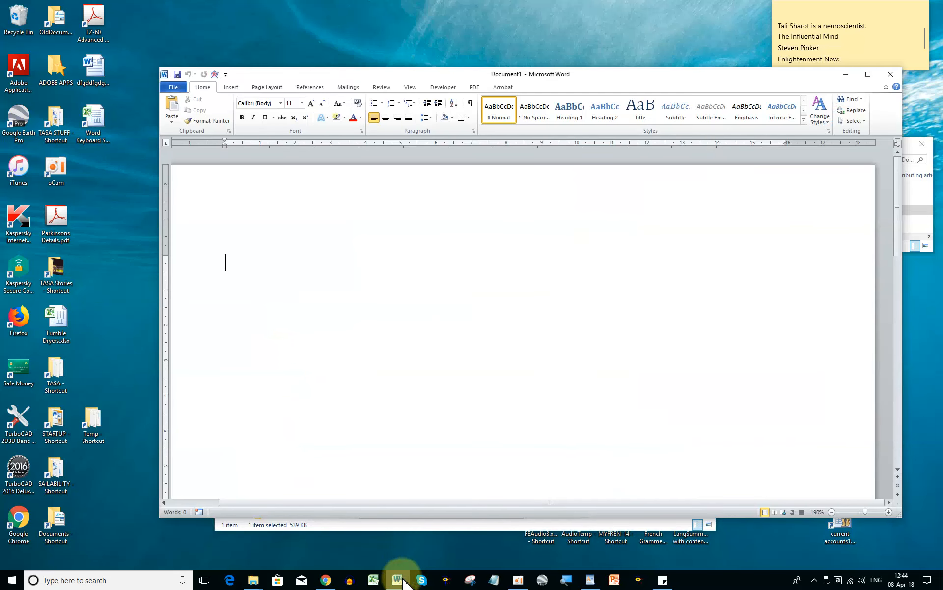
left_click_drag(604, 80, 598, 102)
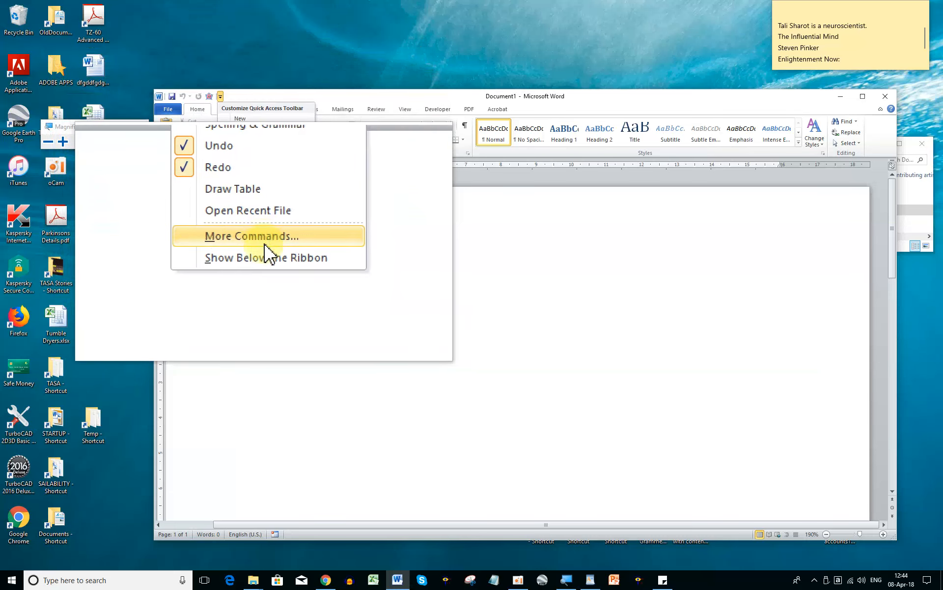
Add the TASA.StartUP.TASA macro to the Quick Access Toolbar for all documents.
left_click(265, 246)
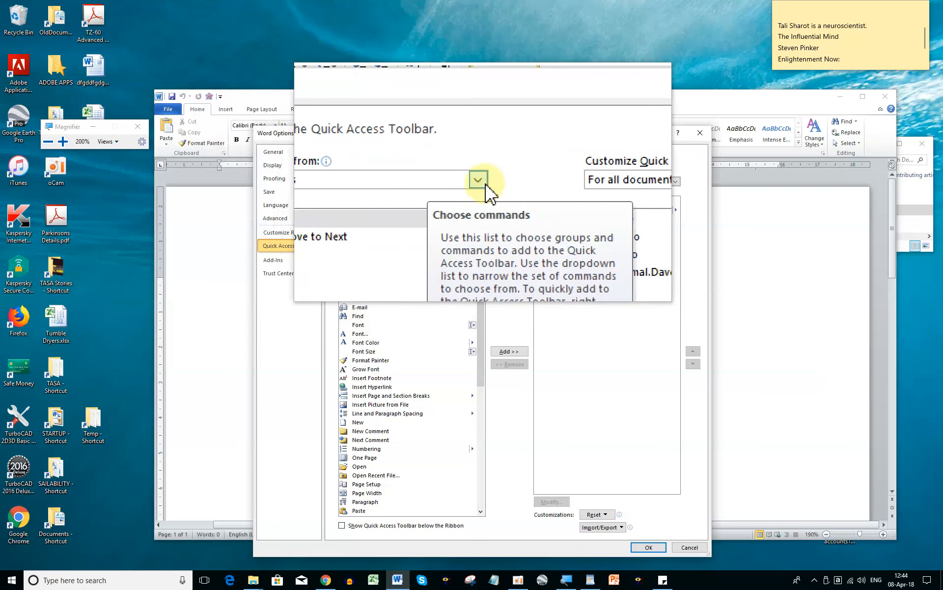
left_click(482, 182)
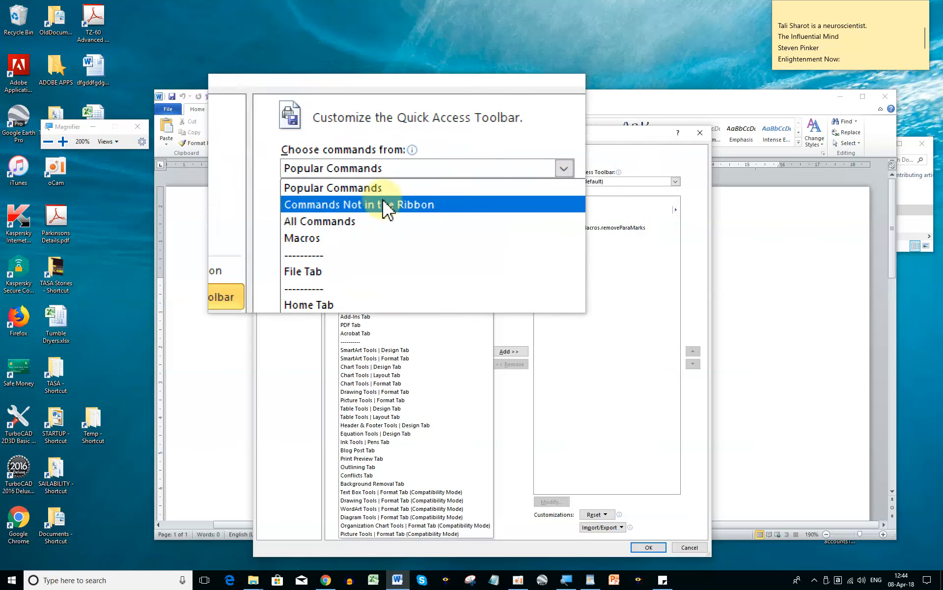
left_click(358, 217)
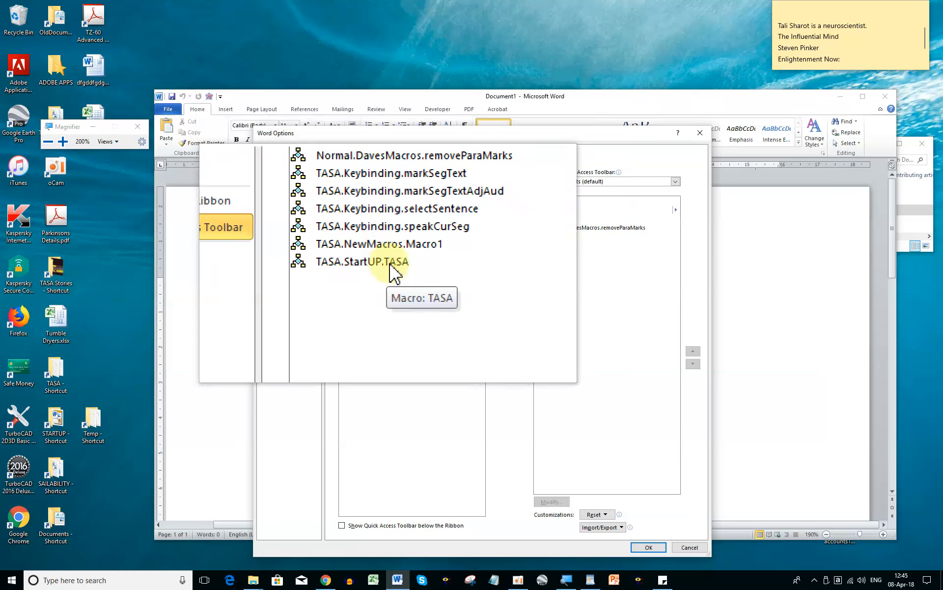
left_click(390, 264)
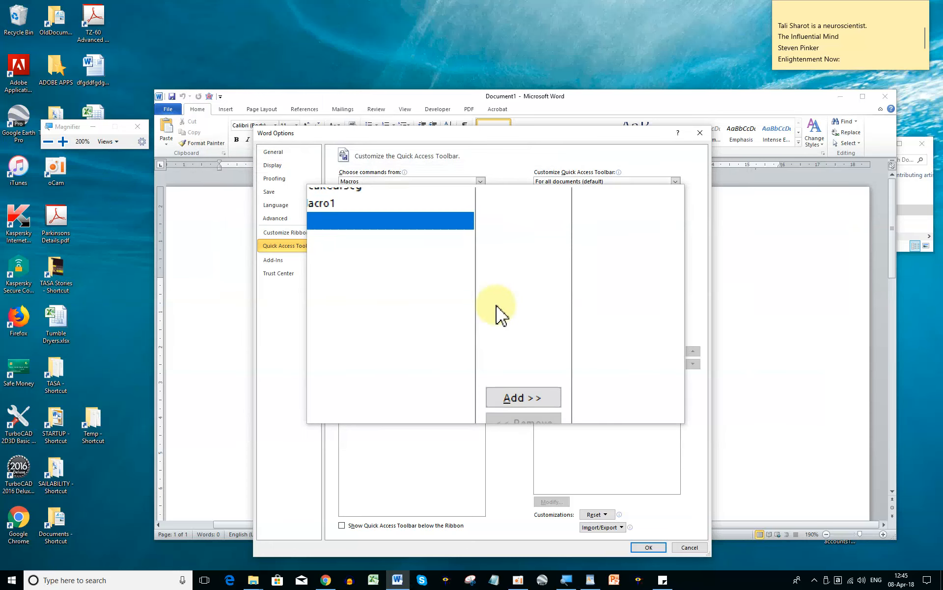
key("super+Escape")
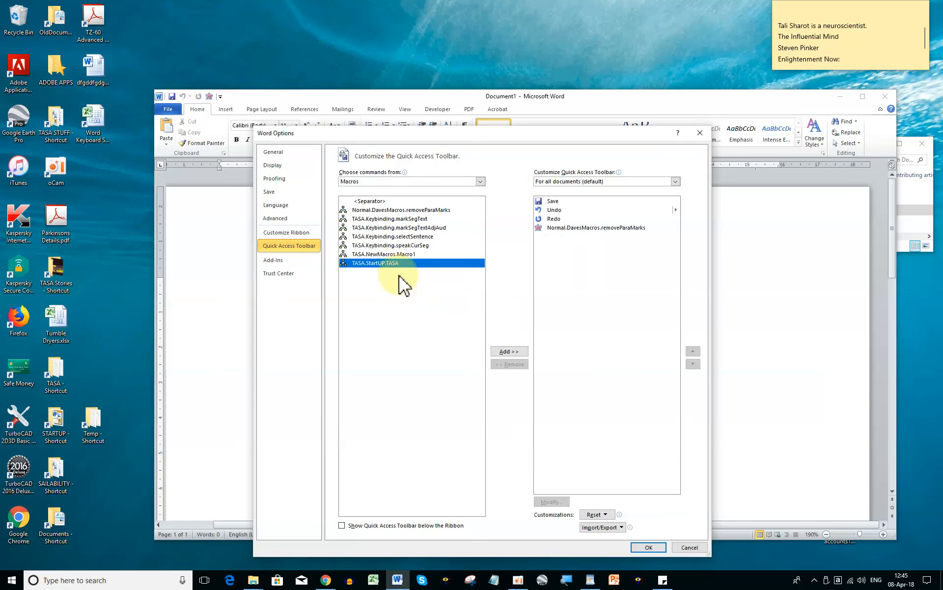
left_click(509, 352)
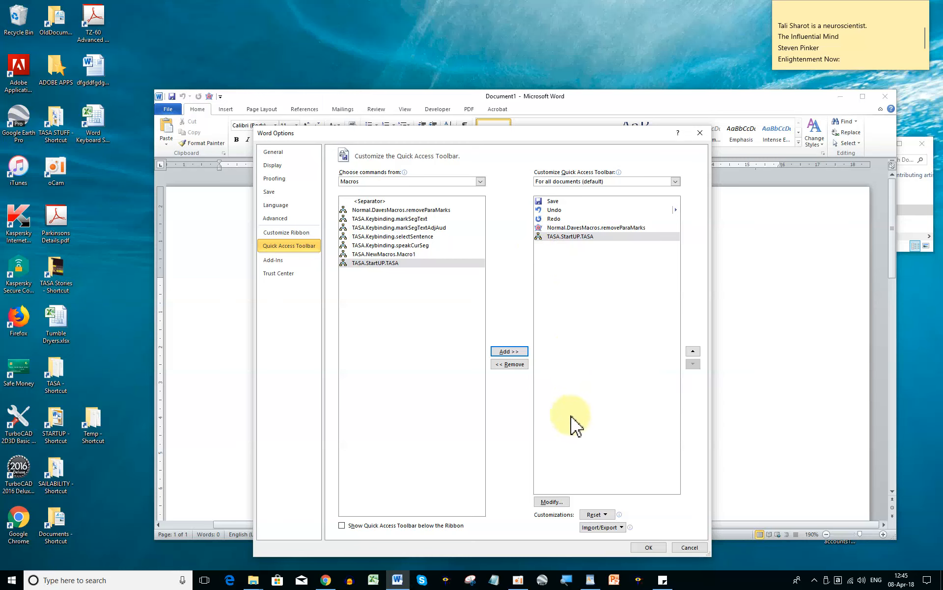
Give the TASA.StartUP.TASA button the four coloured squares symbol and apply the Quick Access Toolbar changes.
left_click(551, 501)
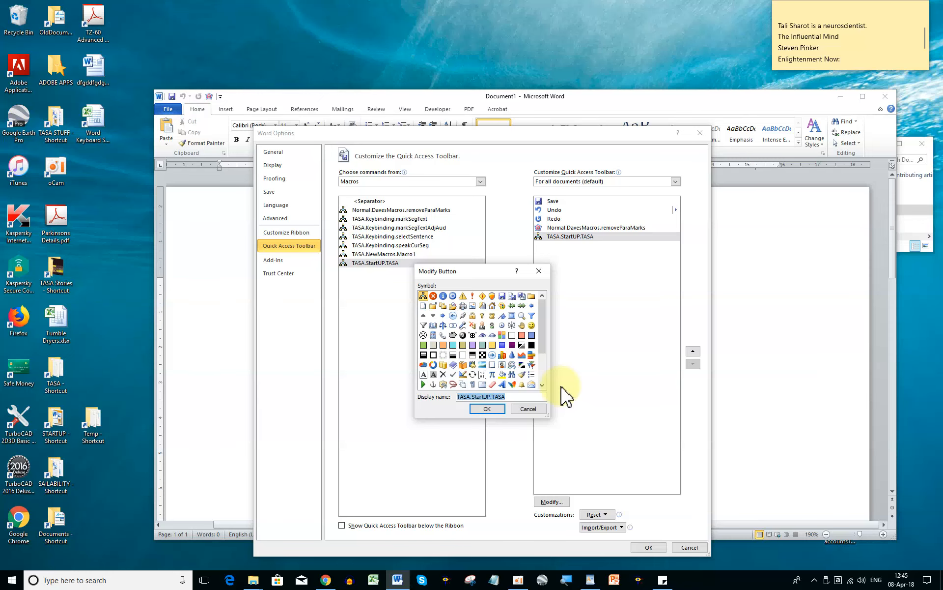
key("super+plus")
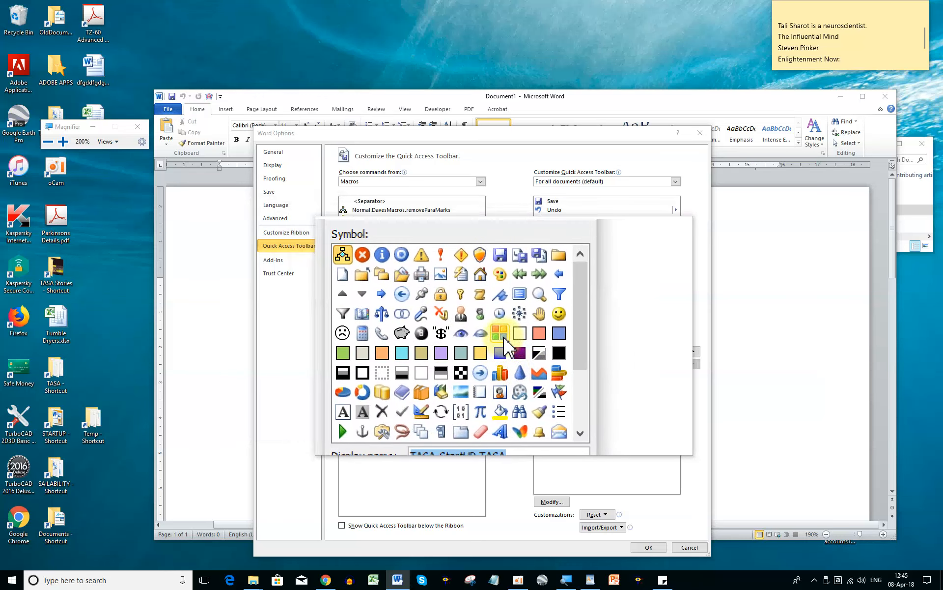
left_click(502, 336)
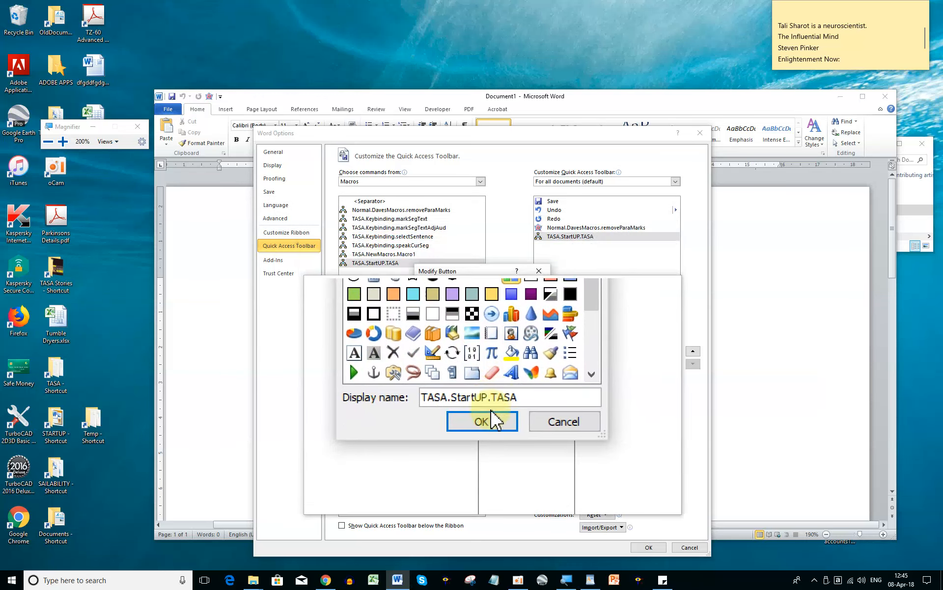
left_click(492, 412)
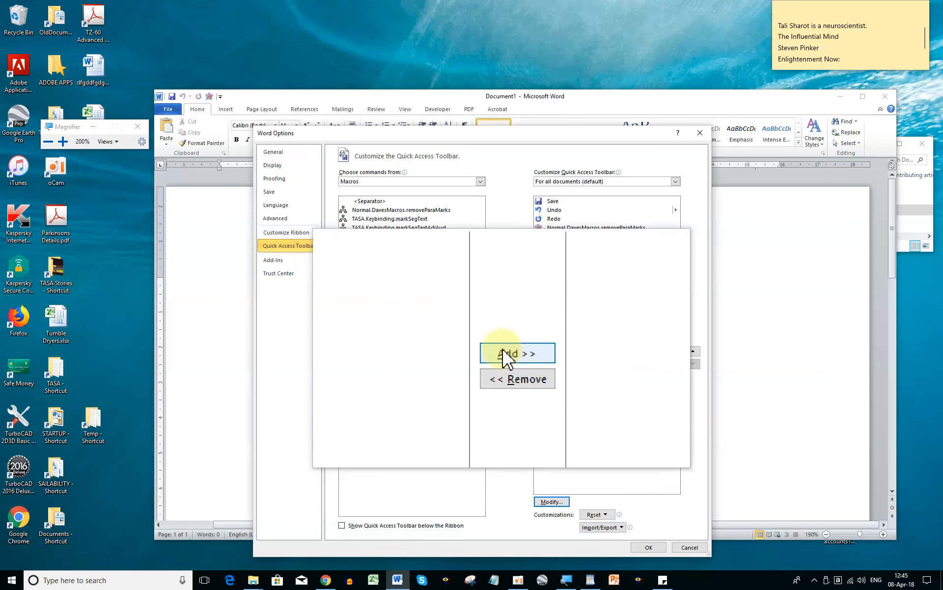
key("super+Escape")
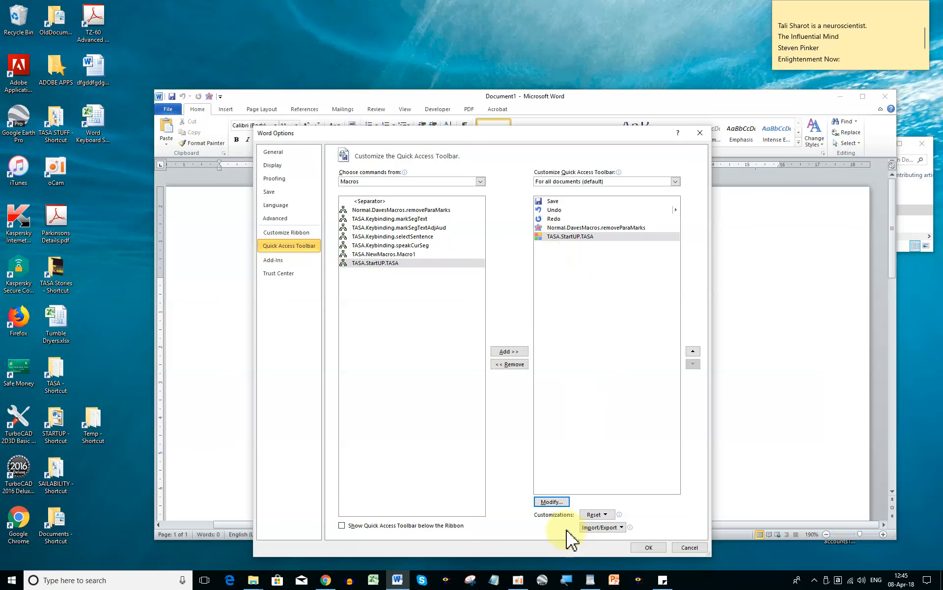
left_click(649, 547)
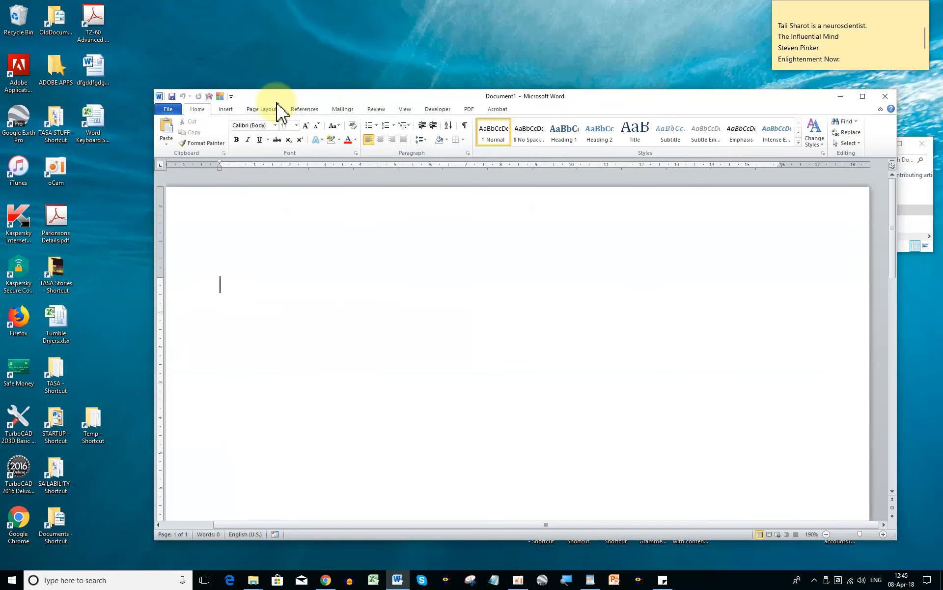
Launch TASA with its new four-squares shortcut in Word and move its start window away from the screen edge.
key("super+plus")
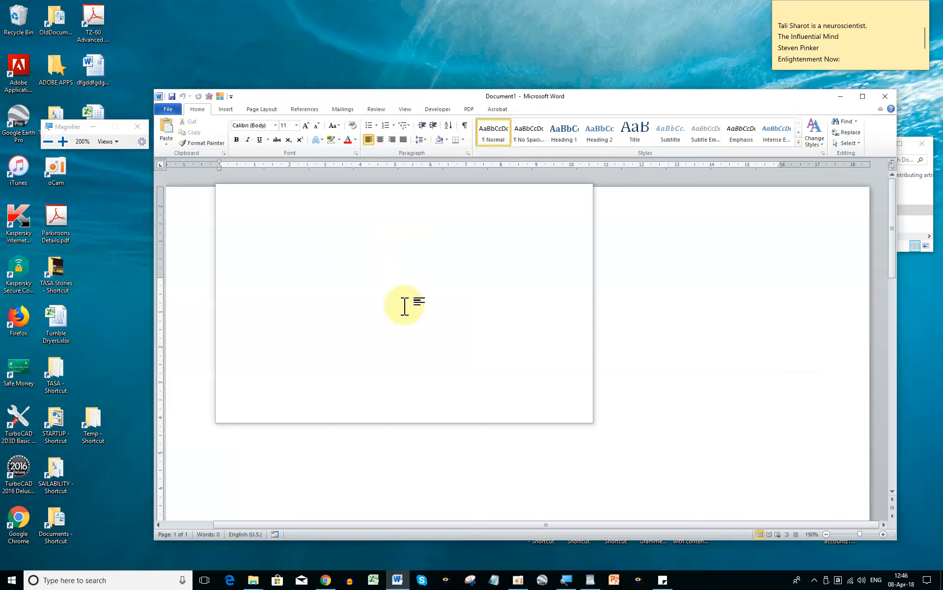
key("super+Escape")
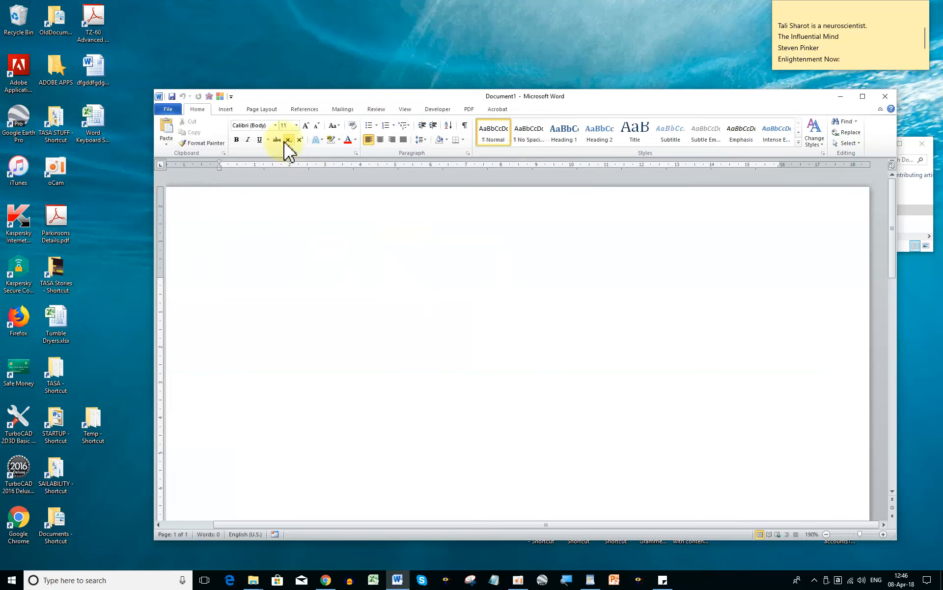
left_click(220, 96)
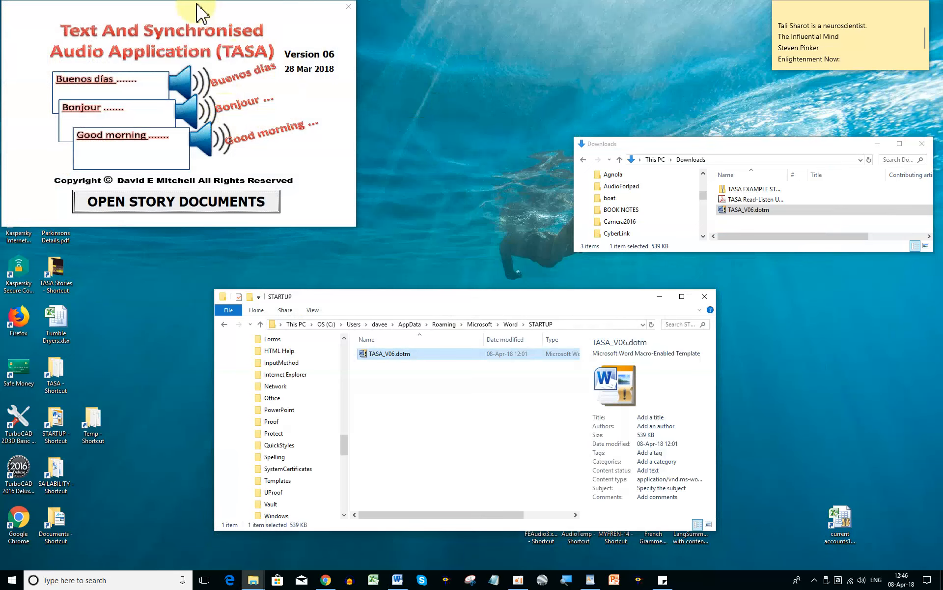
left_click_drag(196, 9, 291, 43)
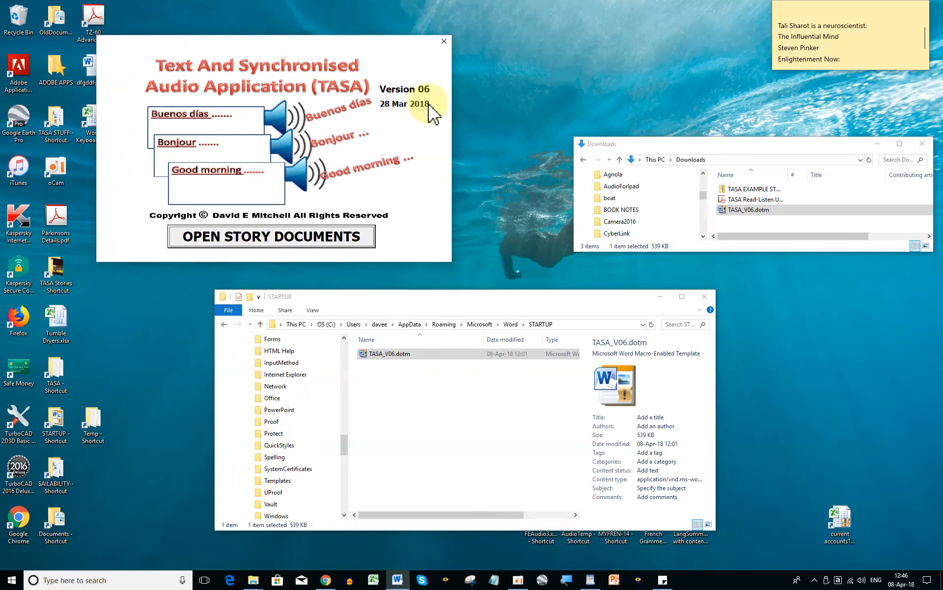
Load the Le Cycliste_eng.docx and Le Cycliste_fre.docx story documents in TASA, then close the story without reading it.
left_click(298, 240)
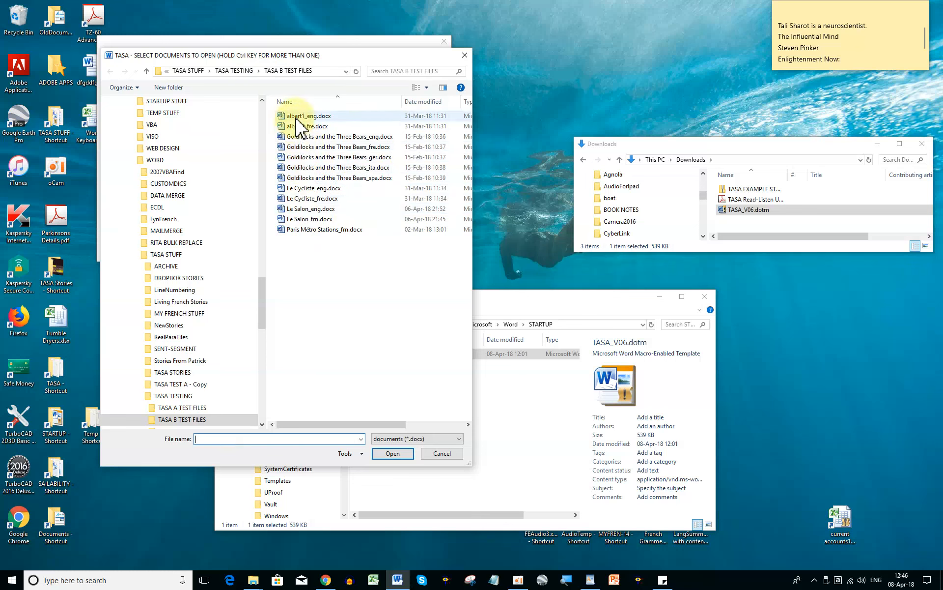
left_click(312, 188)
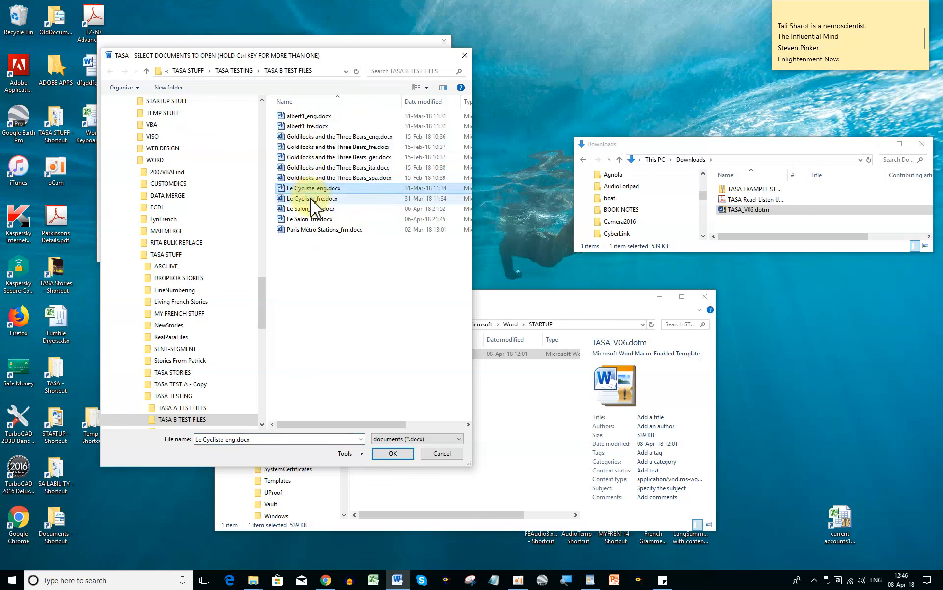
left_click(311, 199, "ctrl")
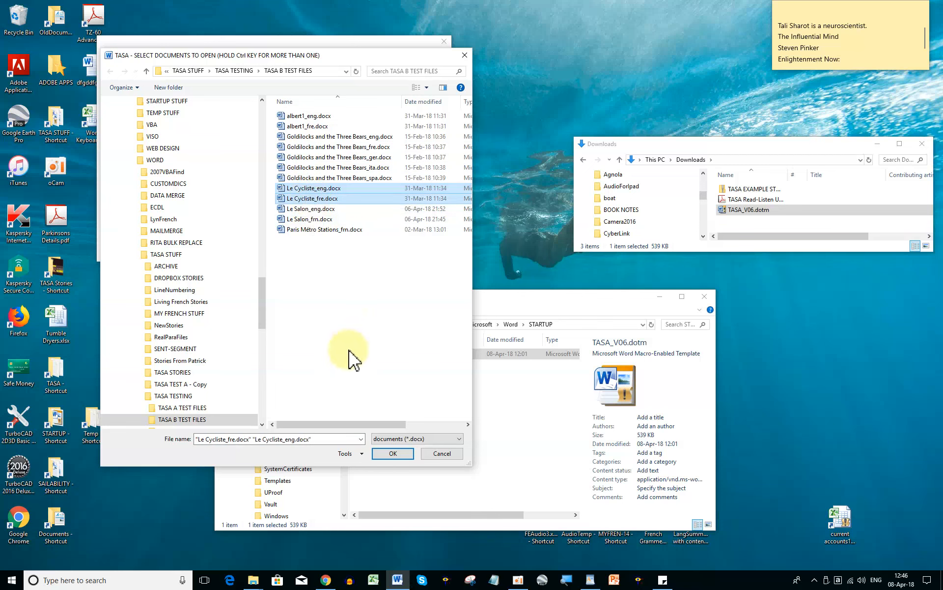
left_click(391, 452)
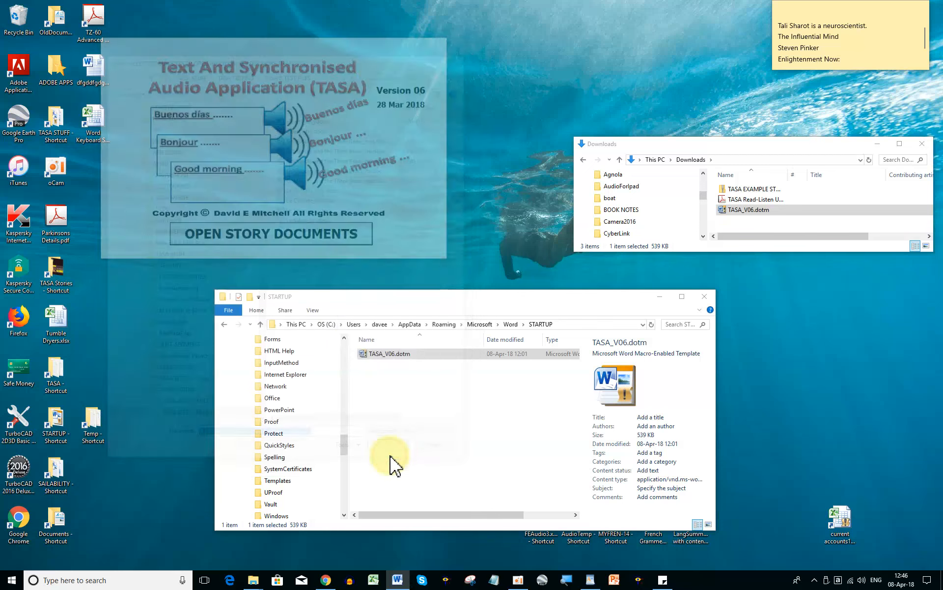
left_click(466, 364)
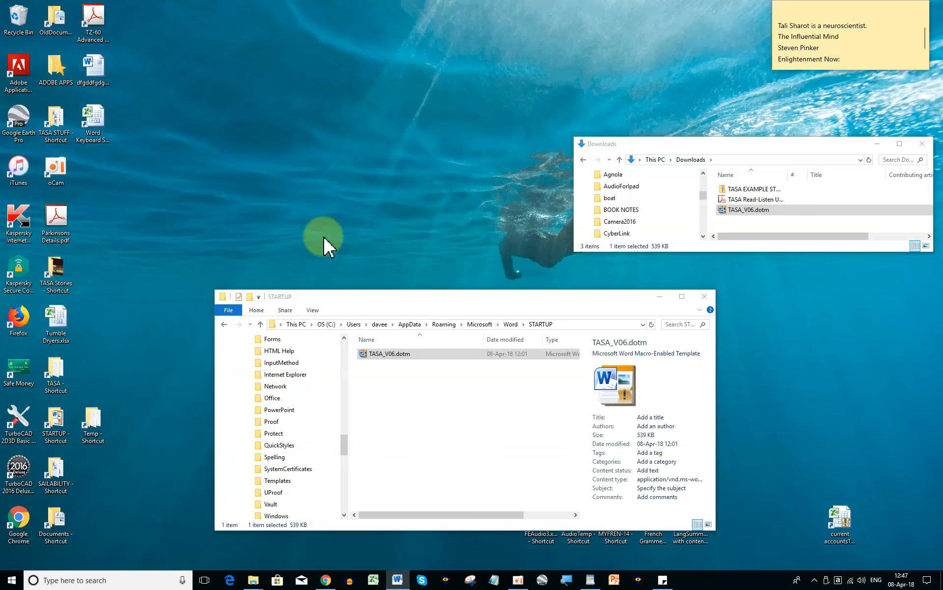
Restart Word, launch TASA, and load the albert1_fre.docx and albert1_eng.docx story documents.
left_click(397, 580)
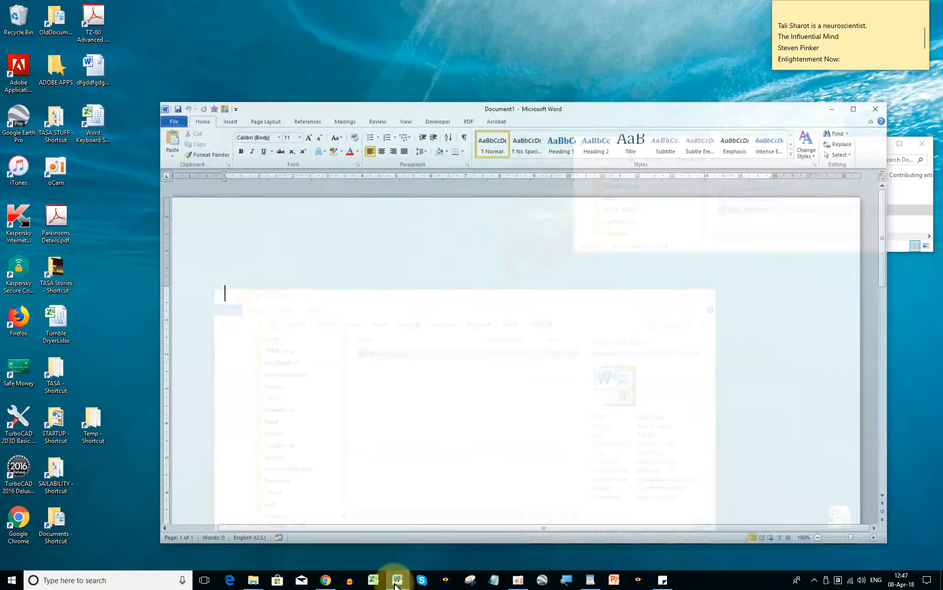
left_click(219, 96)
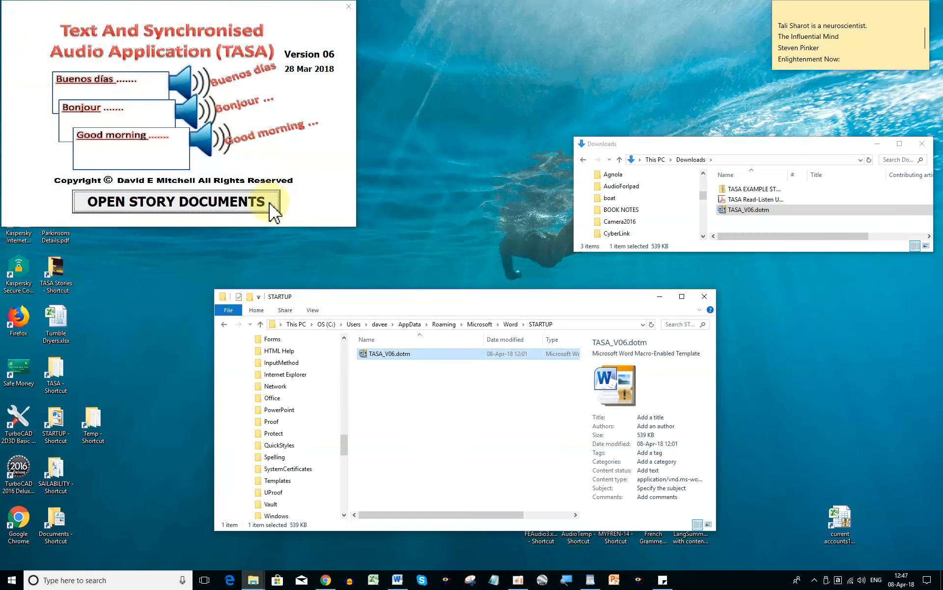
left_click(269, 202)
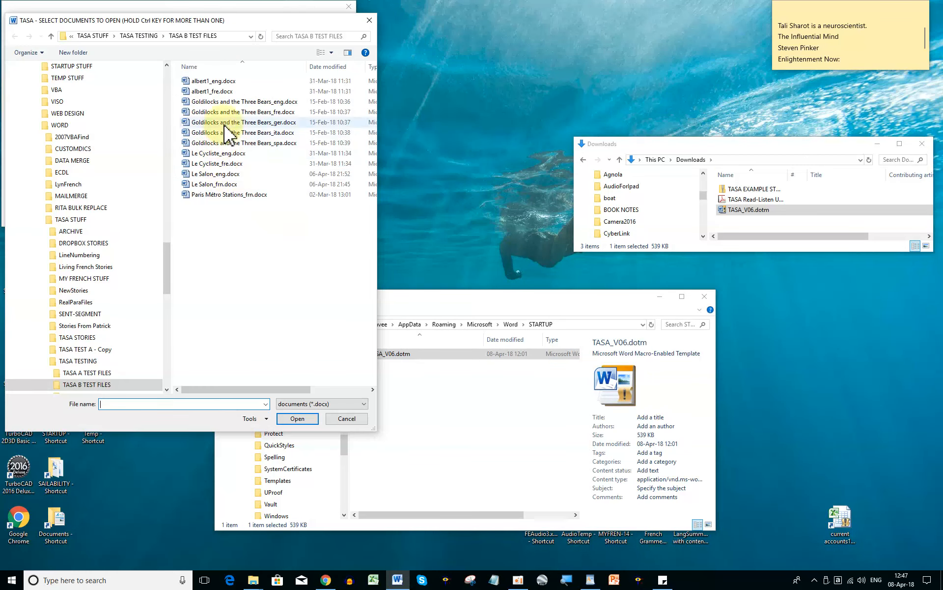
left_click(224, 91)
left_click(221, 81, "ctrl")
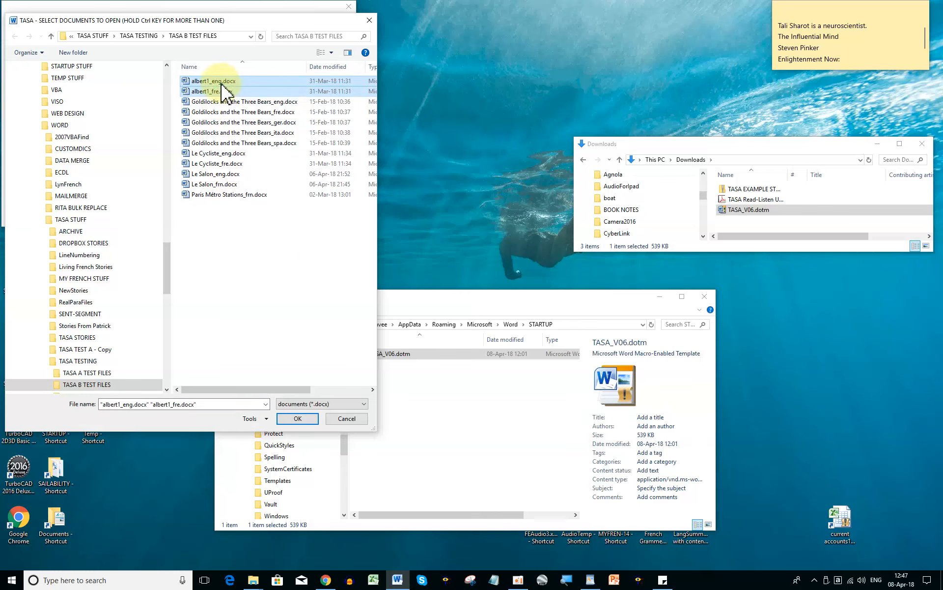
left_click(297, 419)
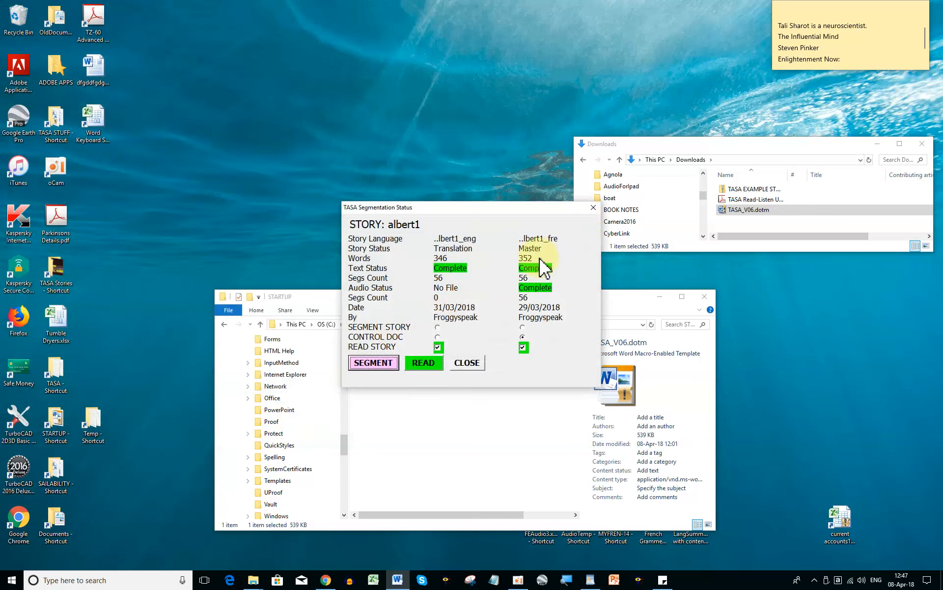
Open the albert1 story for reading and play the segment "Il y a eu un accident." in the French text.
left_click(423, 361)
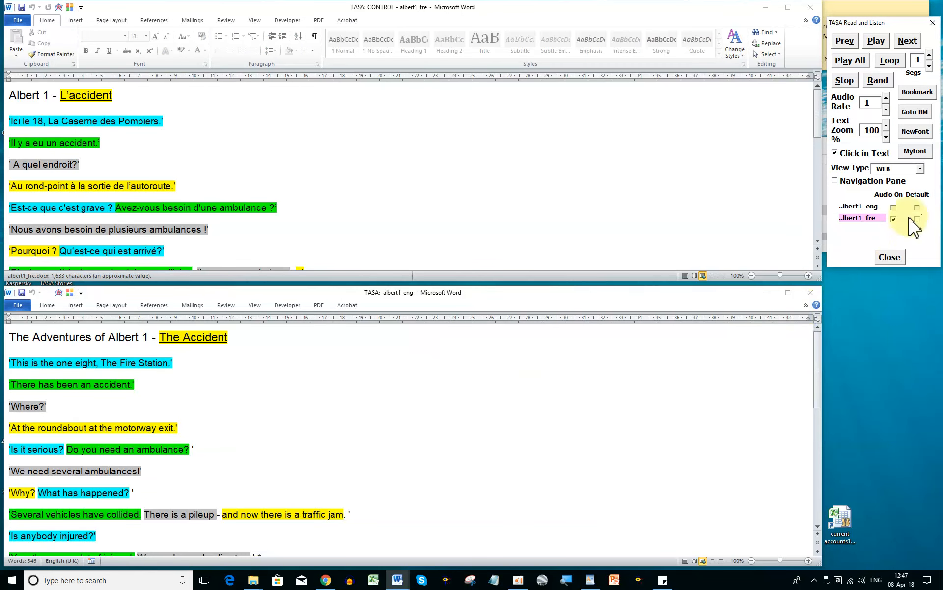
left_click(78, 123)
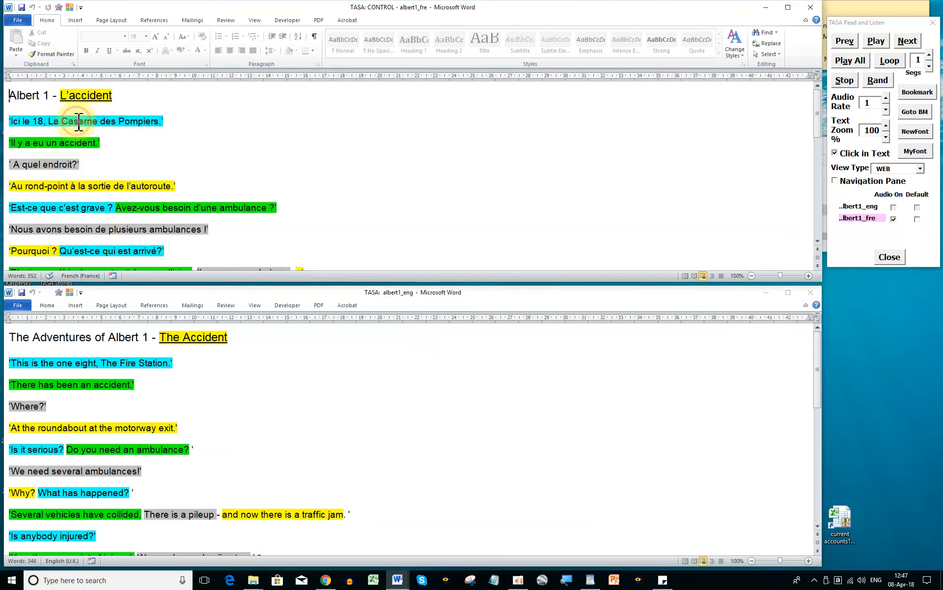
left_click(75, 143)
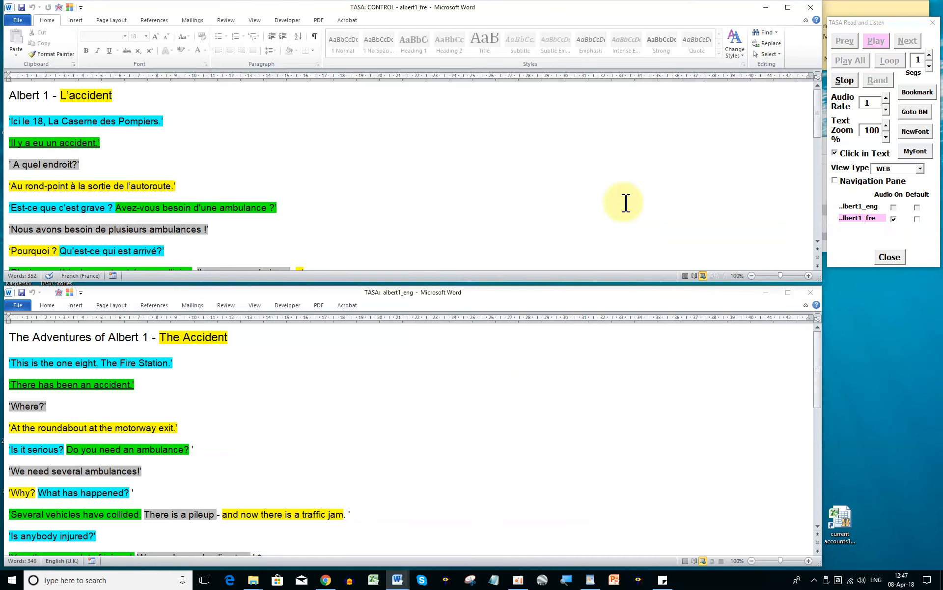
Close the TASA Read and Listen session, then move and shrink the emptied Word window.
left_click(895, 257)
left_click_drag(492, 295, 574, 137)
left_click_drag(906, 405, 544, 305)
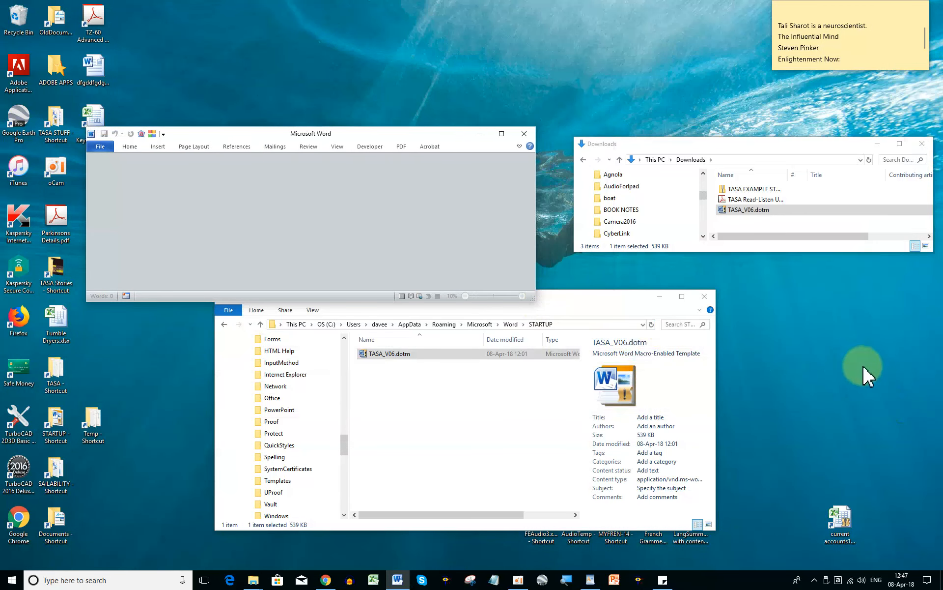